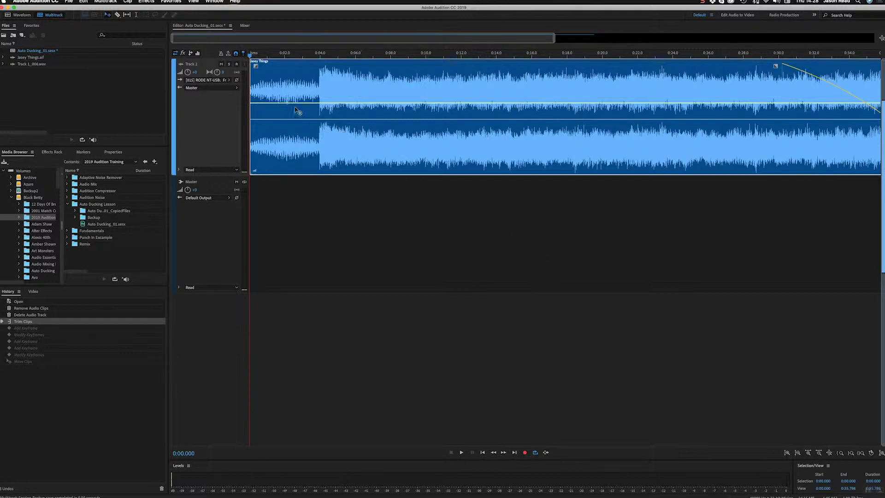
- Play the session from the start a few times, then stop back at the beginning
key("space")
key("space")
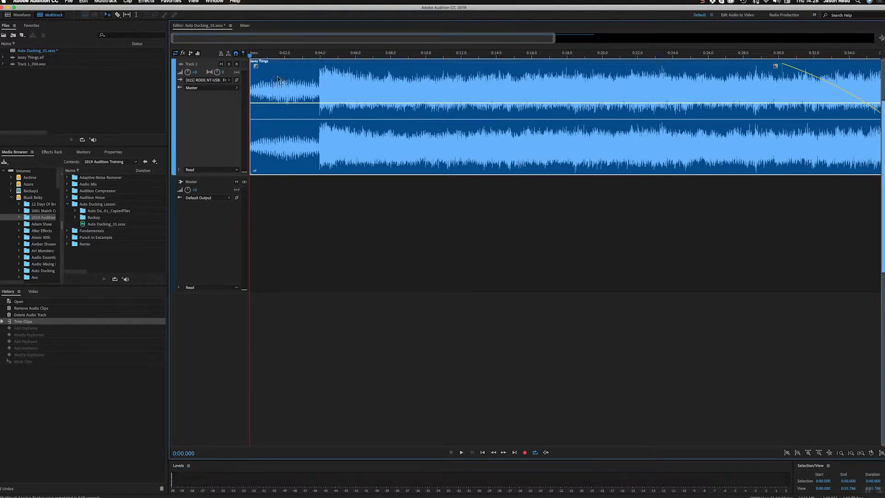
key("space")
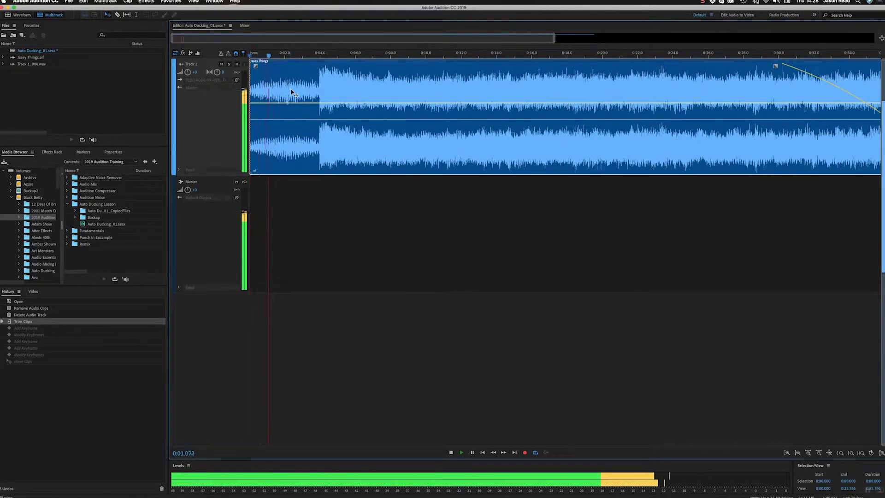
key("space")
left_click(243, 54)
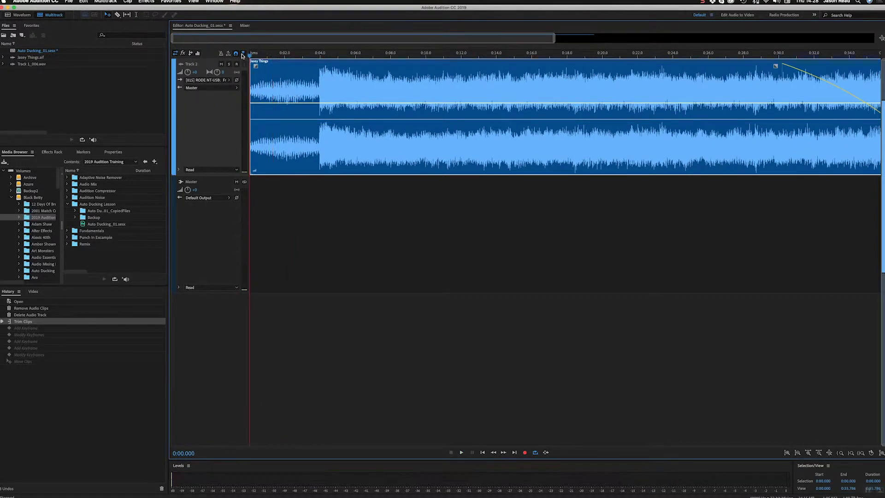
- Add volume keyframes on the Jasey Things clip that pull its level down early, and play it back
left_click(274, 103)
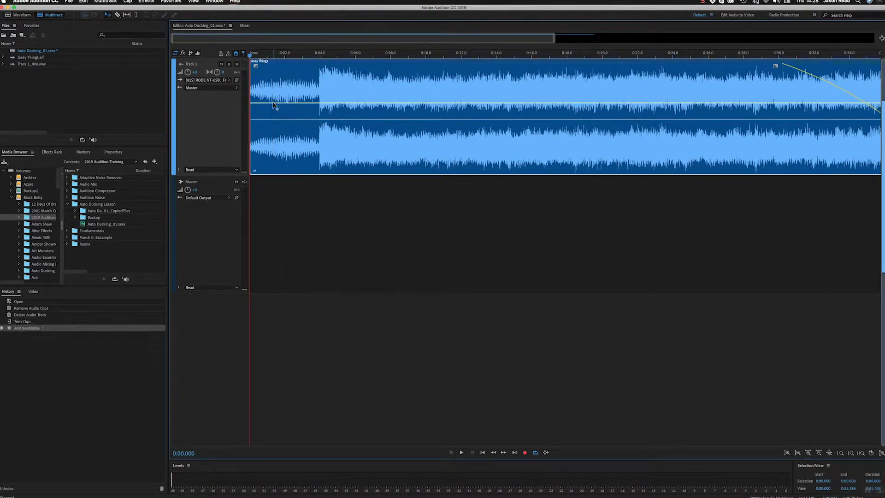
left_click_drag(301, 103, 344, 96)
left_click(326, 154)
key("space")
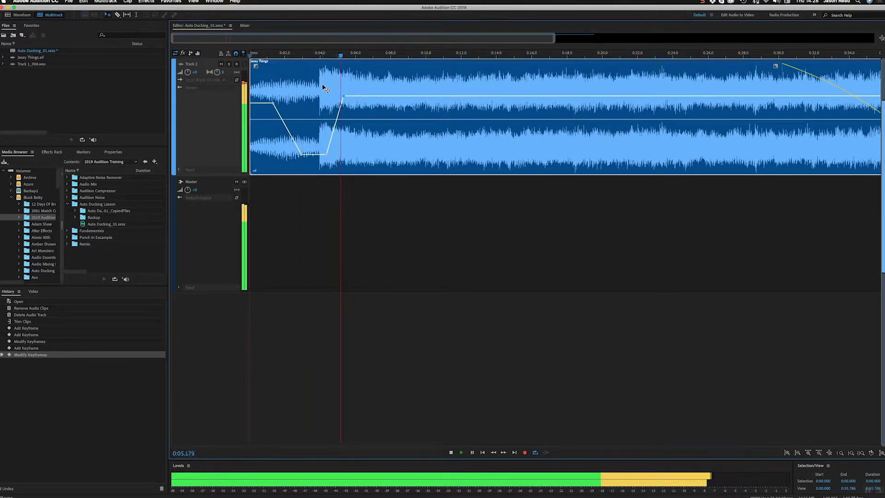
key("space")
- Undo the last two envelope edits and move the clip to start about 7.5 seconds in
key("super+z")
key("super+z")
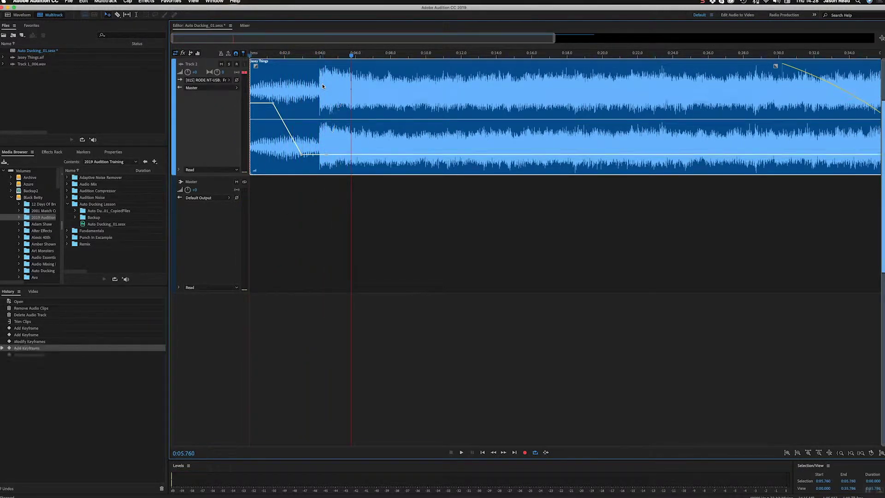
left_click_drag(319, 71, 442, 68)
left_click(391, 54)
- Play from 0:08, then add a clip keyframe raising the volume back up and listen
key("space")
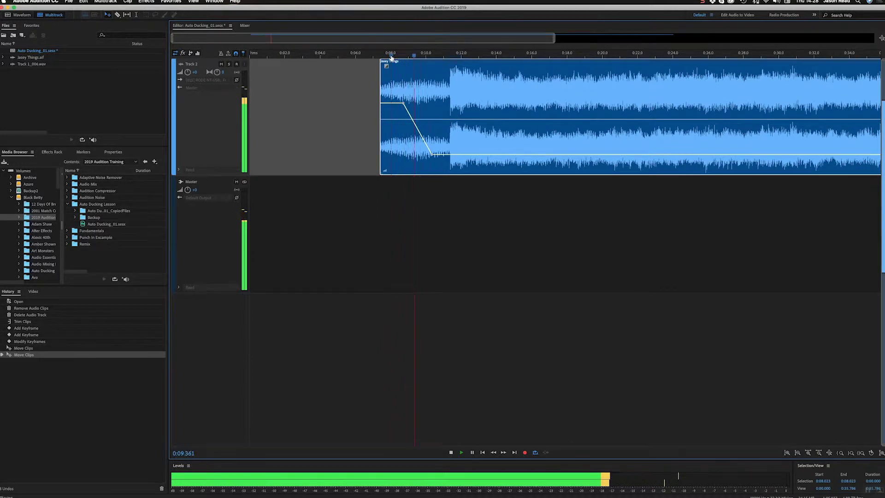
key("space")
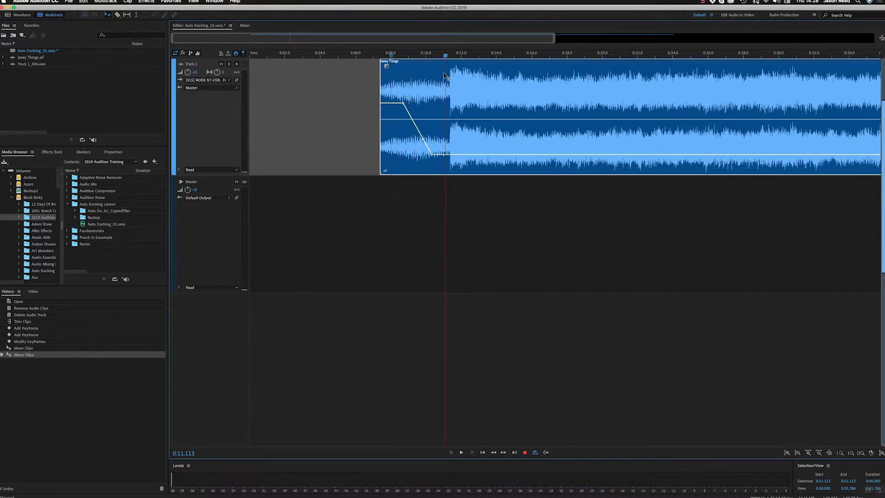
left_click_drag(482, 153, 491, 122)
key("space")
key("space")
- Drag the Jasey Things clip earlier, then later to about 0:14, and back toward the start
left_click_drag(480, 87, 410, 81)
left_click_drag(350, 79, 539, 81)
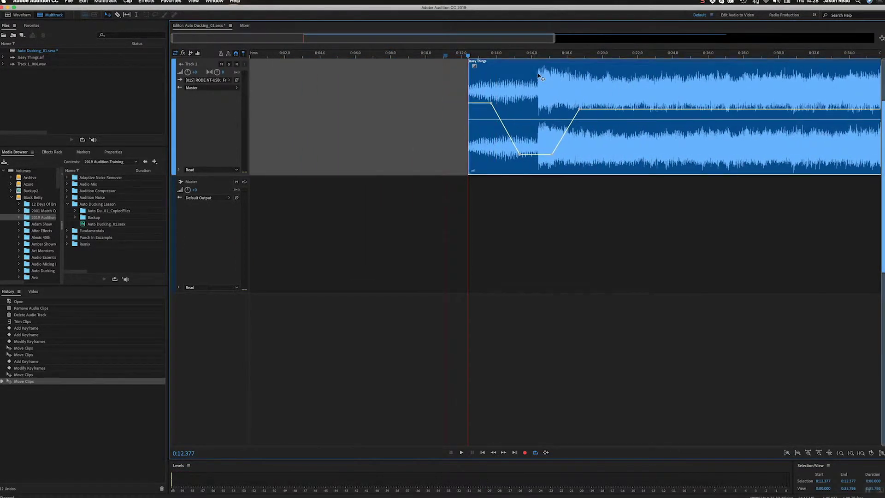
left_click_drag(481, 88, 523, 90)
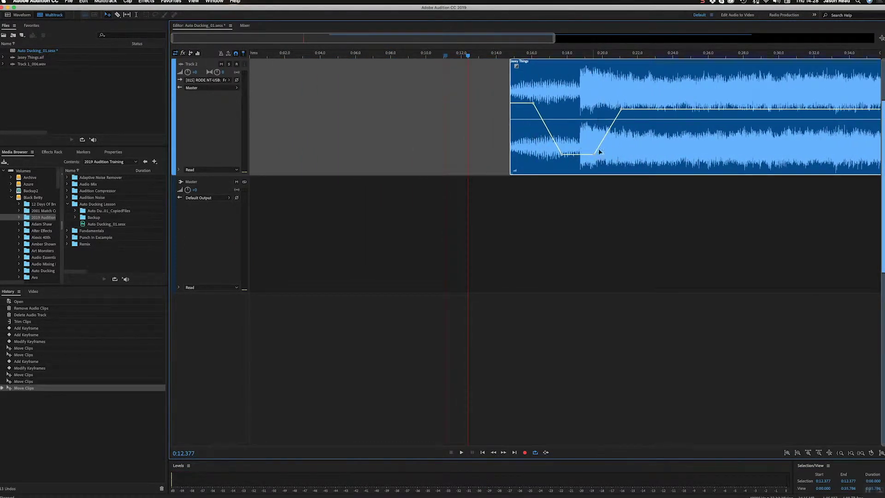
left_click_drag(614, 78, 365, 83)
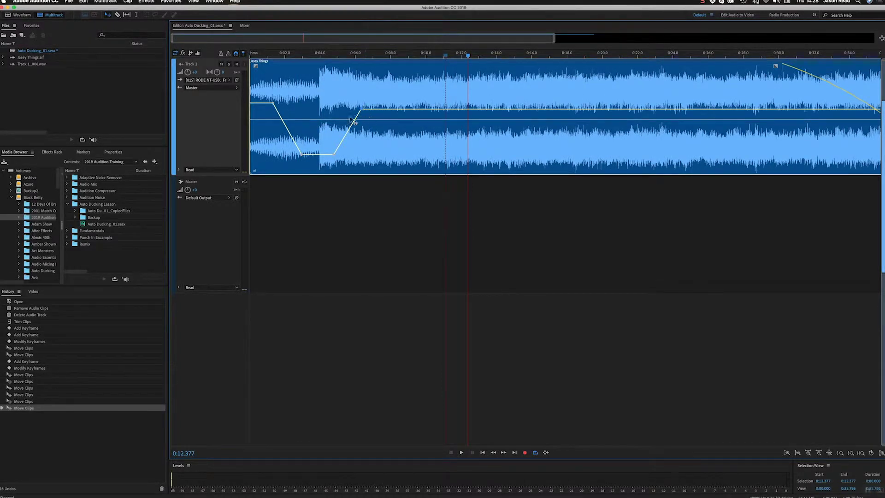
- Delete each of the clip's volume keyframes until its envelope is flat
key("Delete")
left_click(333, 155)
key("Delete")
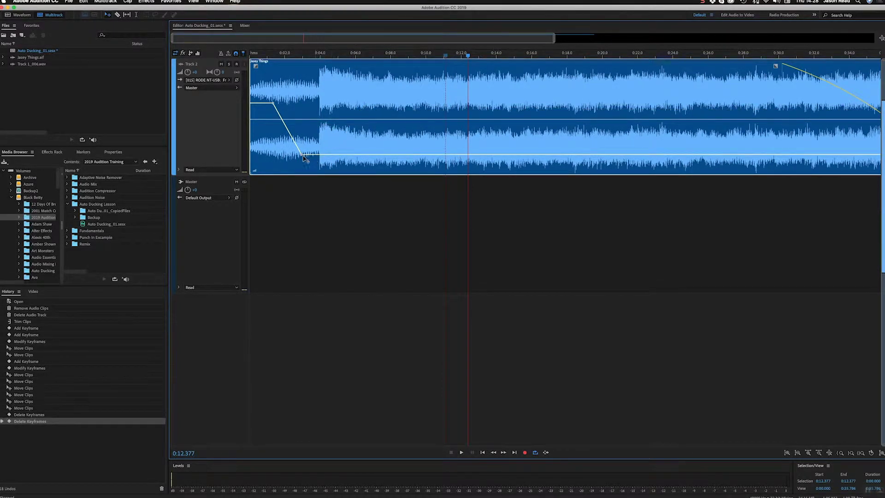
key("Delete")
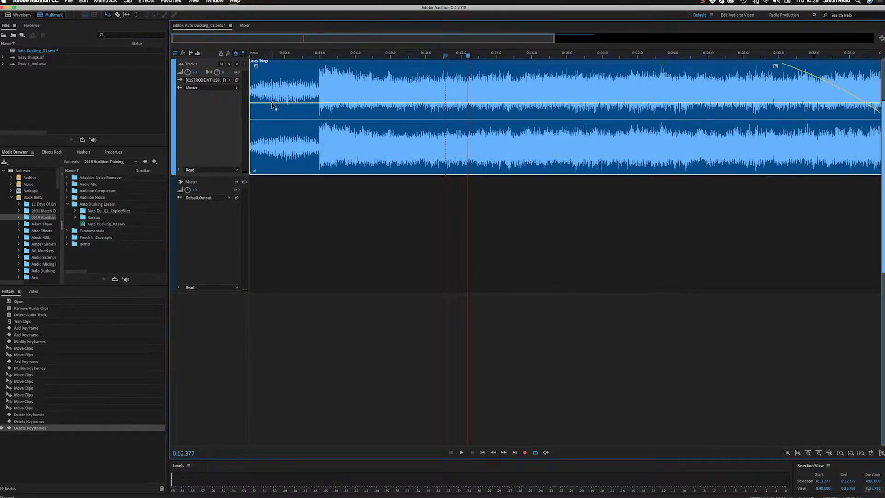
key("Delete")
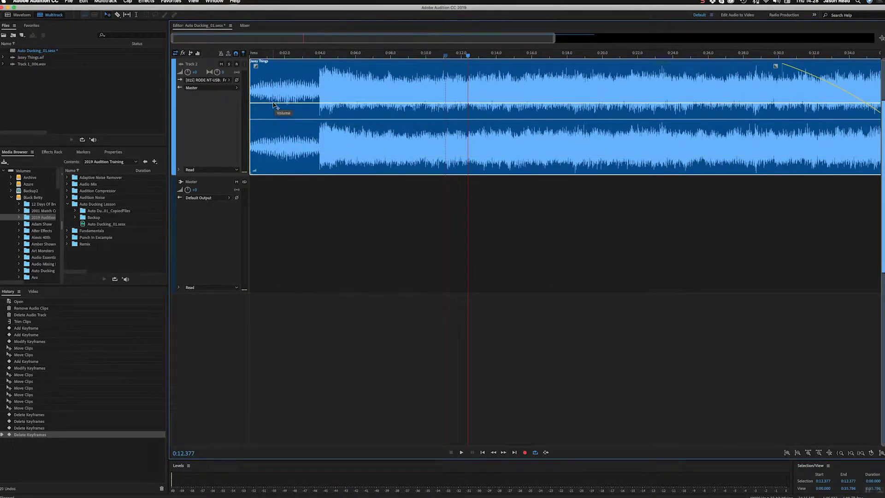
- Show Track 2's volume automation lane and add keyframes forming a dip that comes back up
left_click(180, 170)
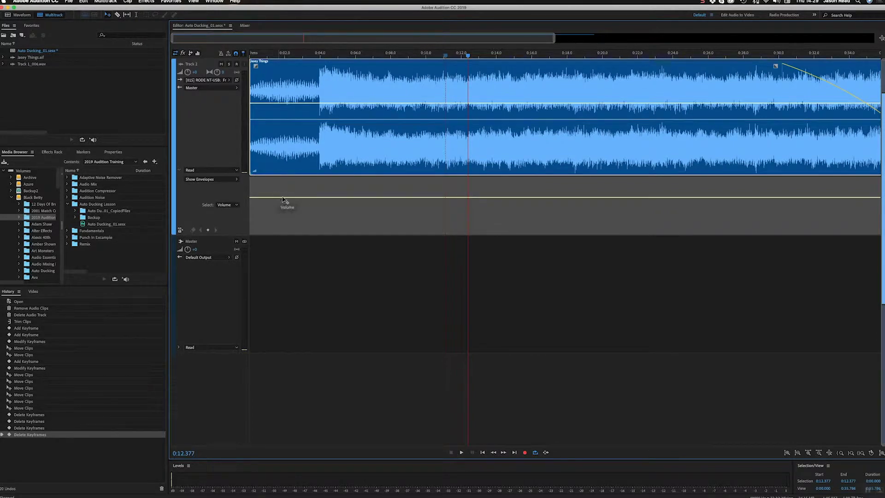
left_click(301, 198)
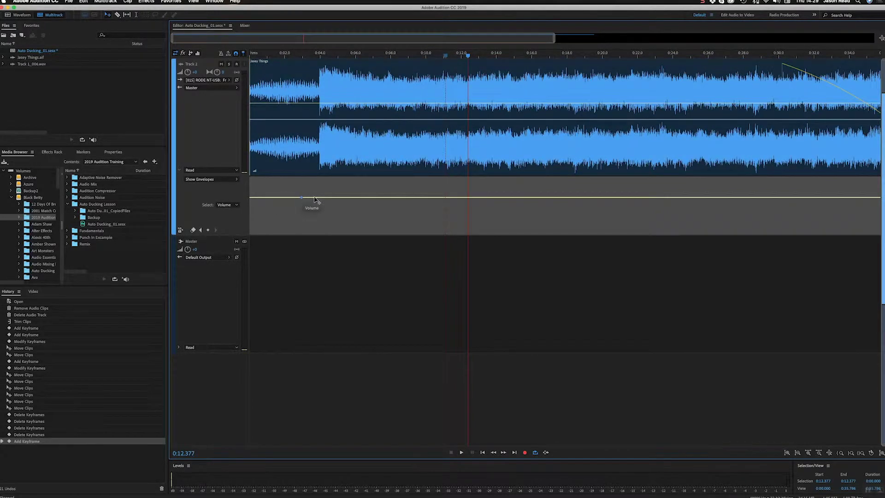
left_click_drag(319, 198, 367, 188)
left_click(353, 224)
- Play from about 0:01 to hear the dip, then move the clip to start near 0:04
left_click(271, 55)
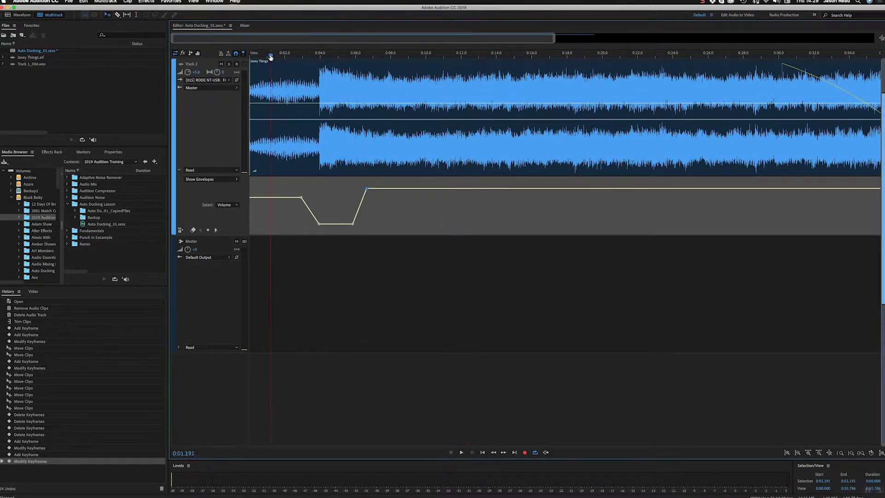
key("space")
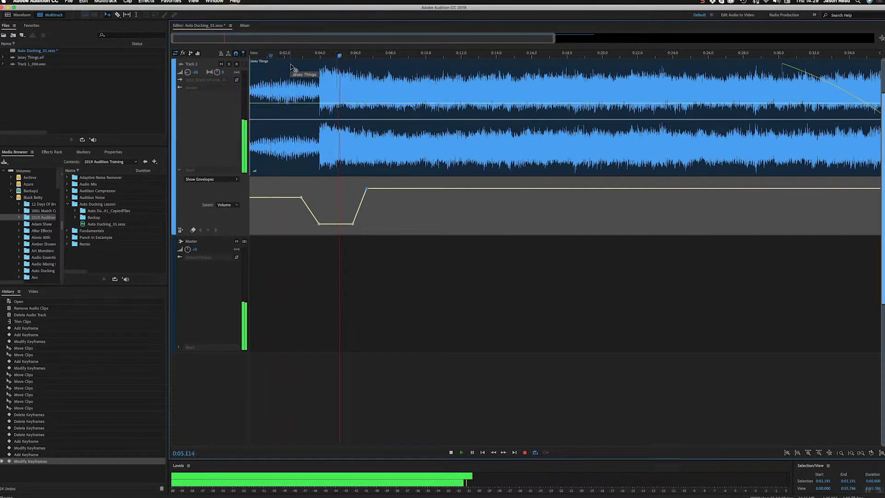
key("space")
left_click_drag(291, 68, 367, 67)
- Play from about 0:03, then move the Jasey Things clip back to the track start
left_click(302, 56)
key("space")
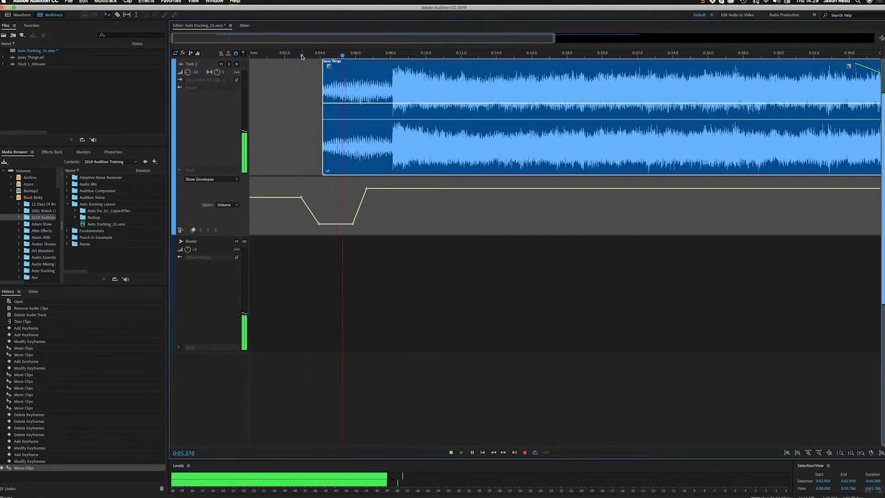
key("space")
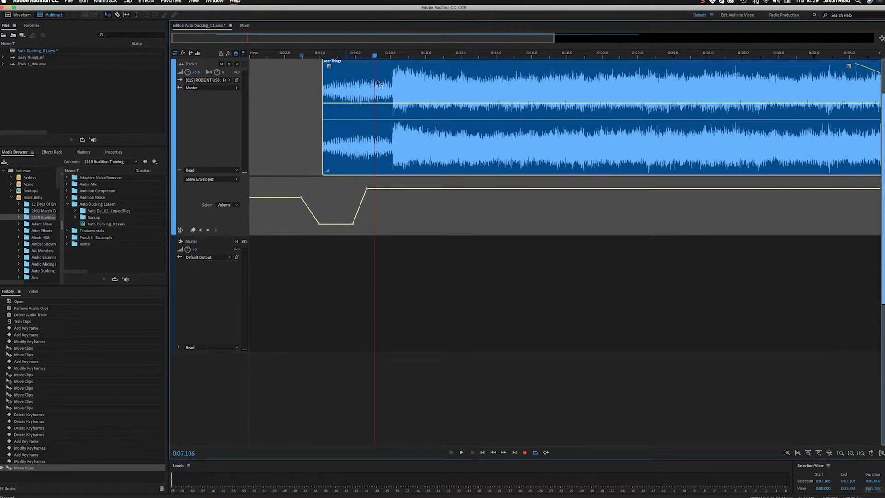
left_click_drag(383, 68, 307, 62)
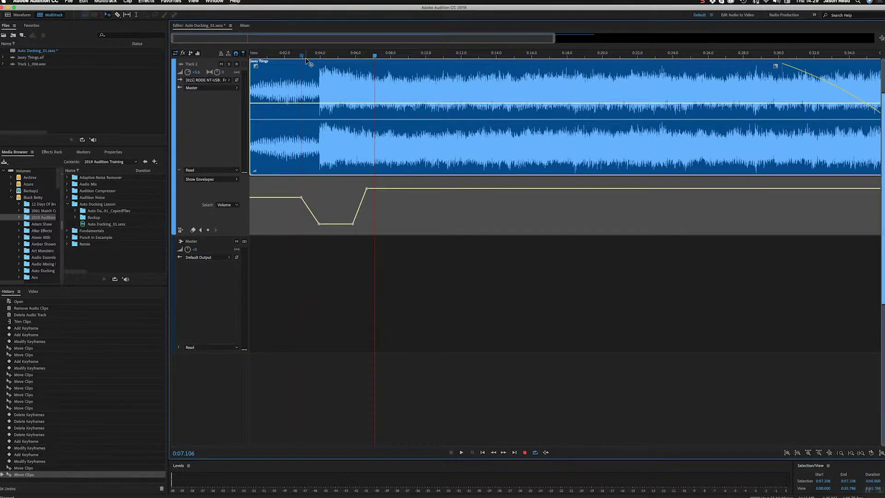
- Delete all of Track 2's dip keyframes so the volume automation is a flat line
left_click(367, 190)
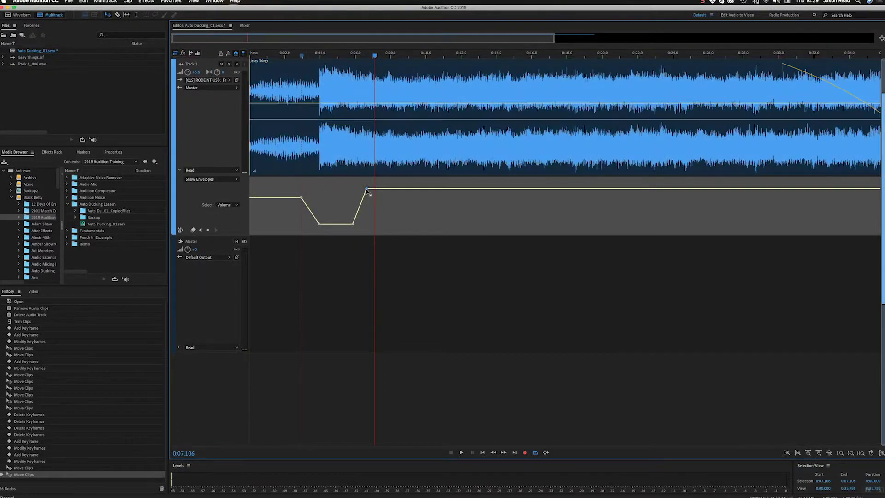
key("Delete")
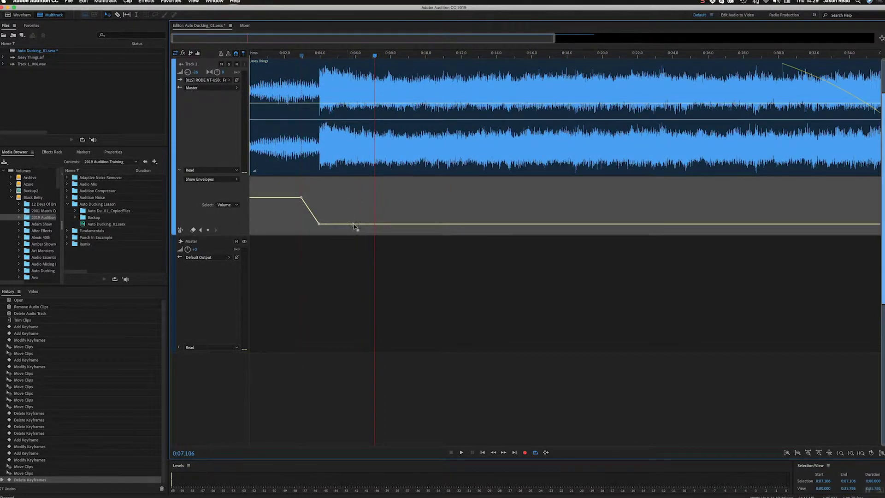
key("Delete")
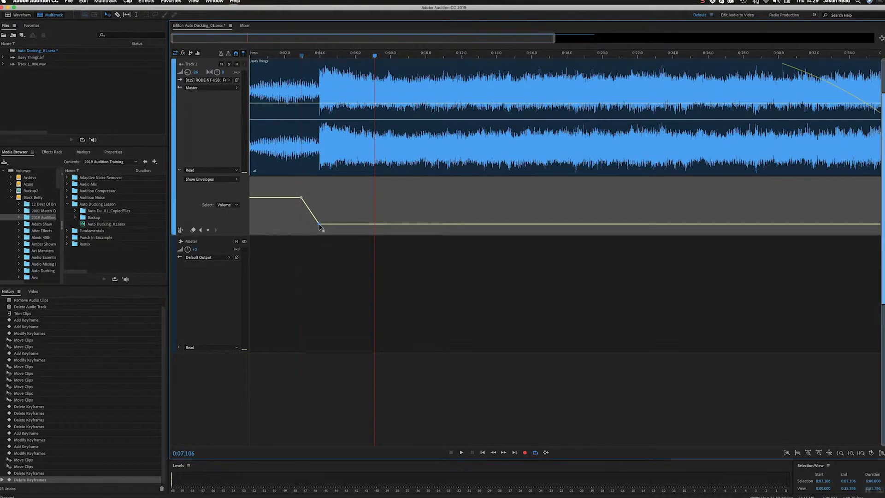
key("Delete")
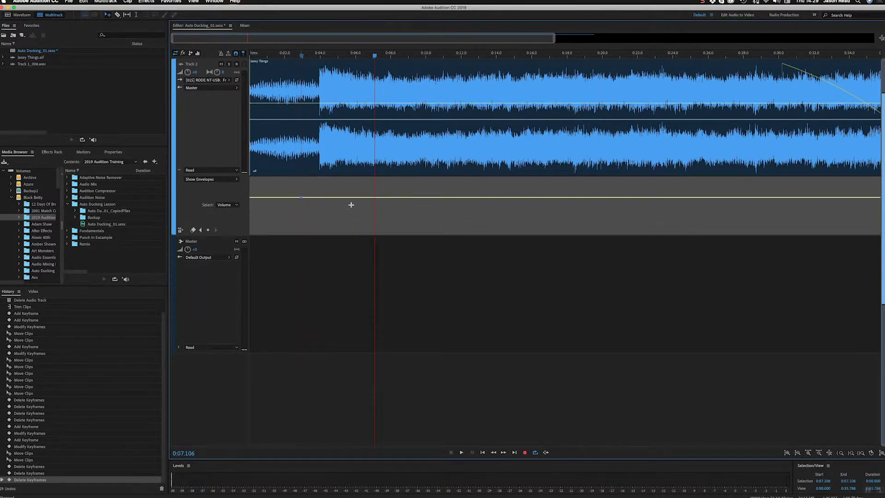
key("Delete")
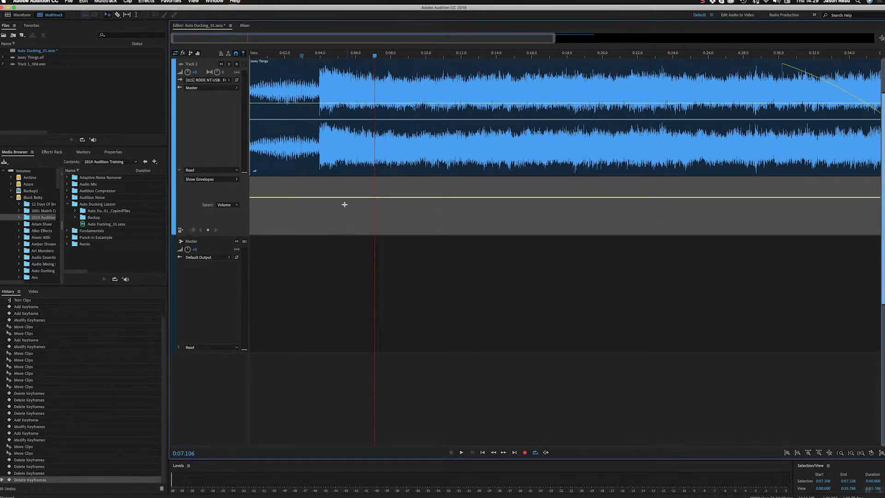
- Undock the Mixer panel, shrink it, and place it to the right of the tracks
left_click(245, 26)
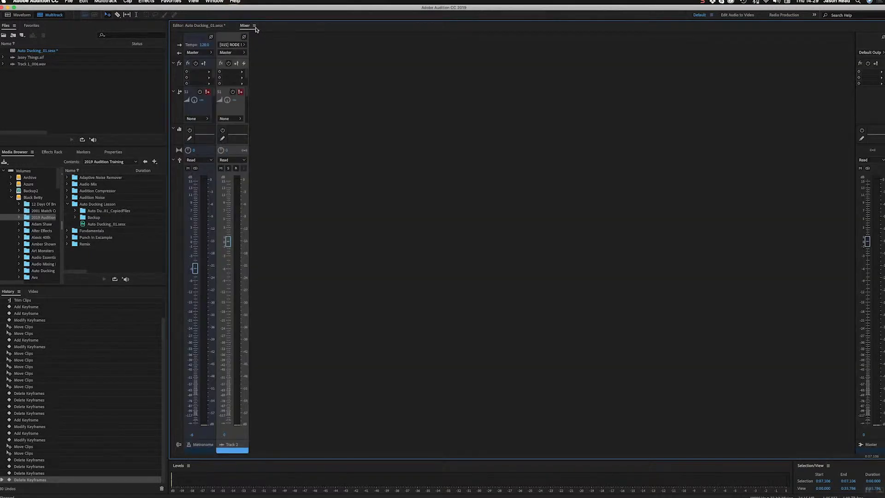
left_click(254, 27)
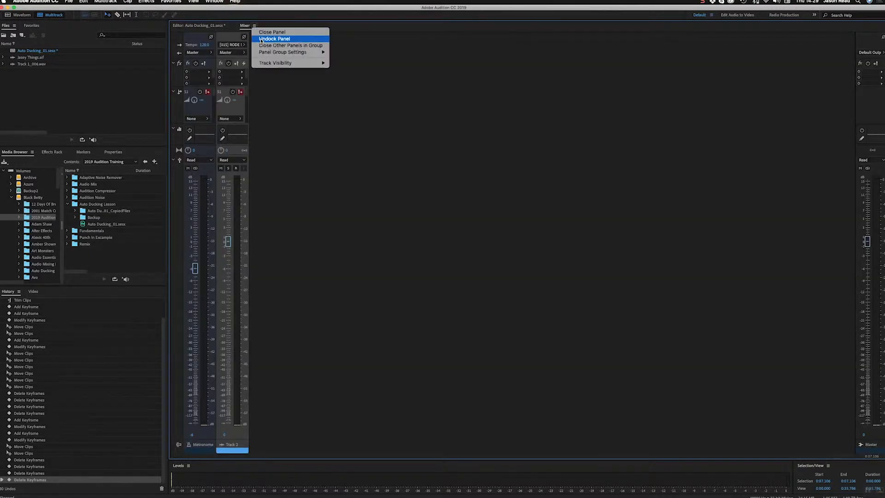
left_click(261, 39)
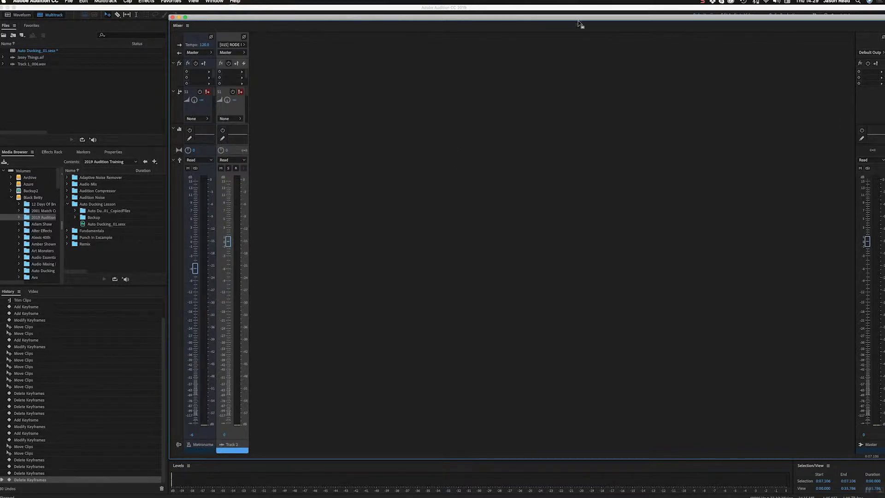
left_click_drag(580, 22, 494, 13)
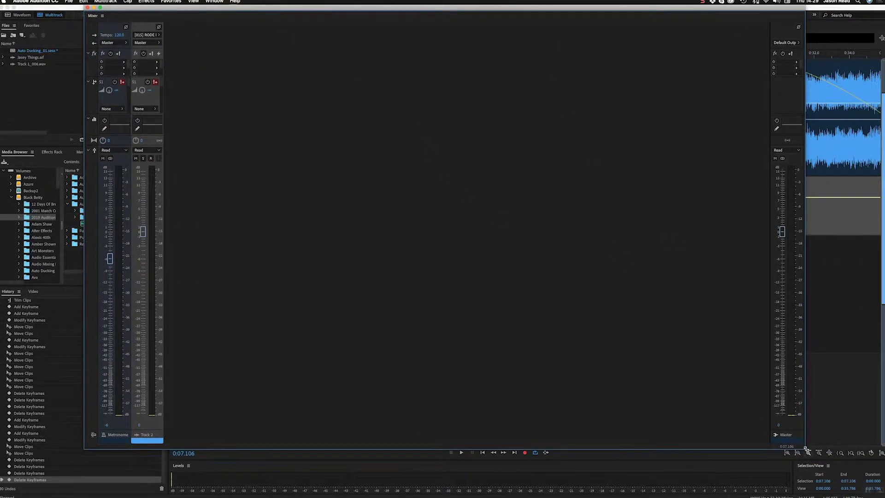
left_click_drag(806, 448, 318, 442)
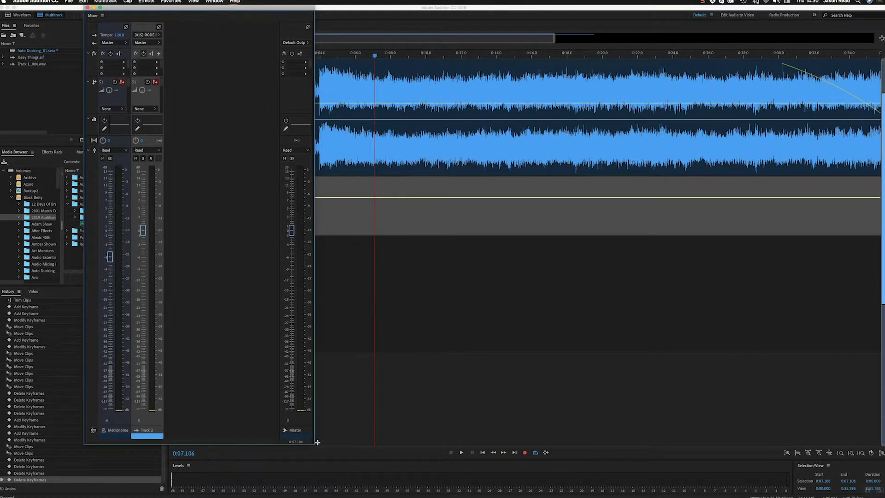
left_click_drag(187, 9, 720, 31)
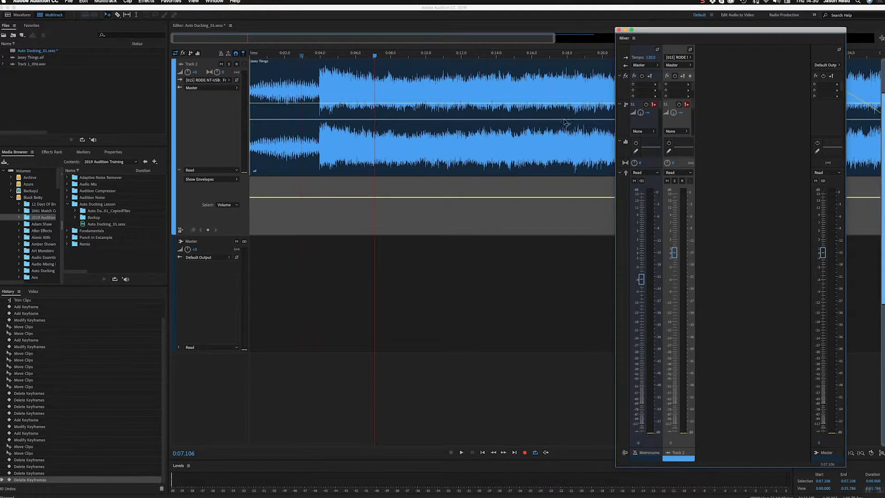
- Play from the start, lower Track 2's fader to about -1 dB, and return to the start
left_click_drag(274, 55, 236, 55)
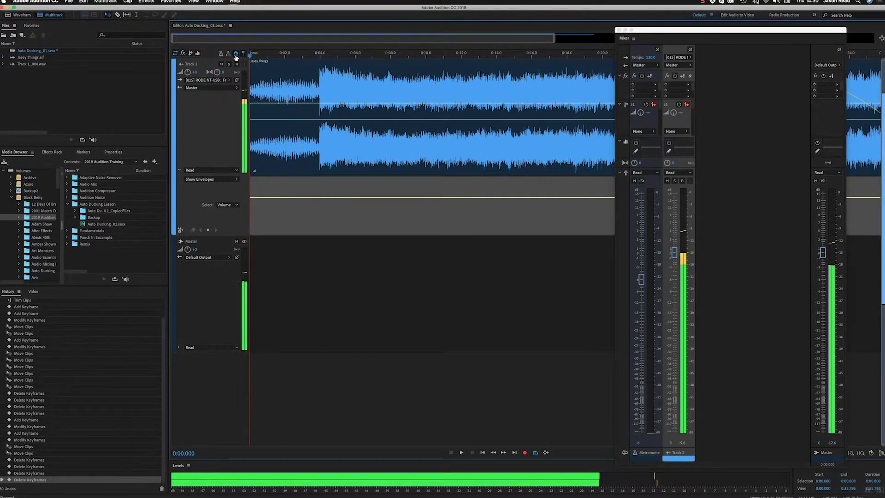
left_click(236, 56)
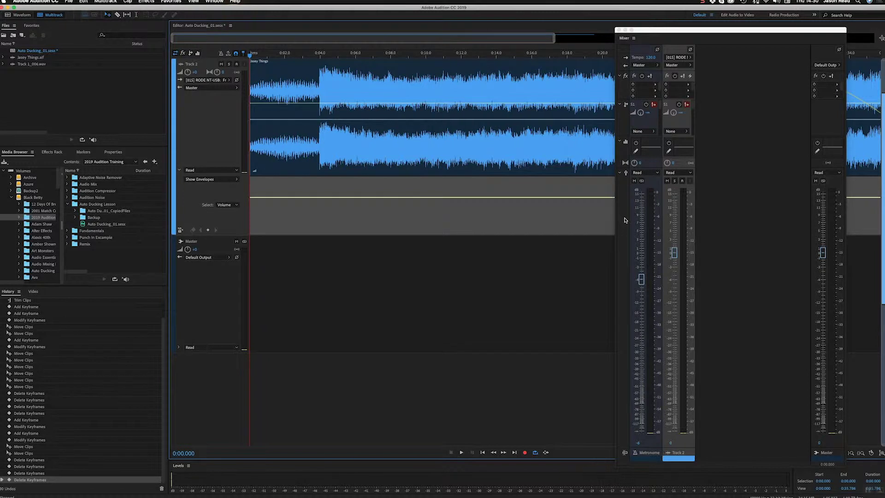
key("space")
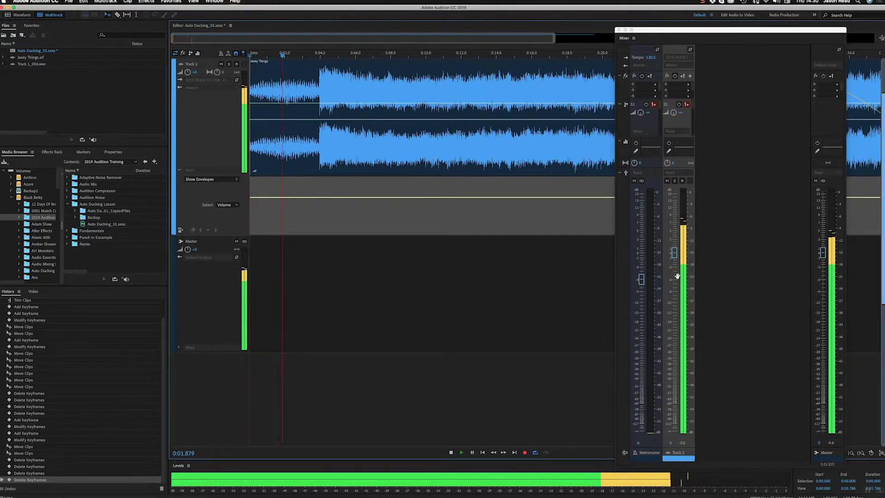
key("space")
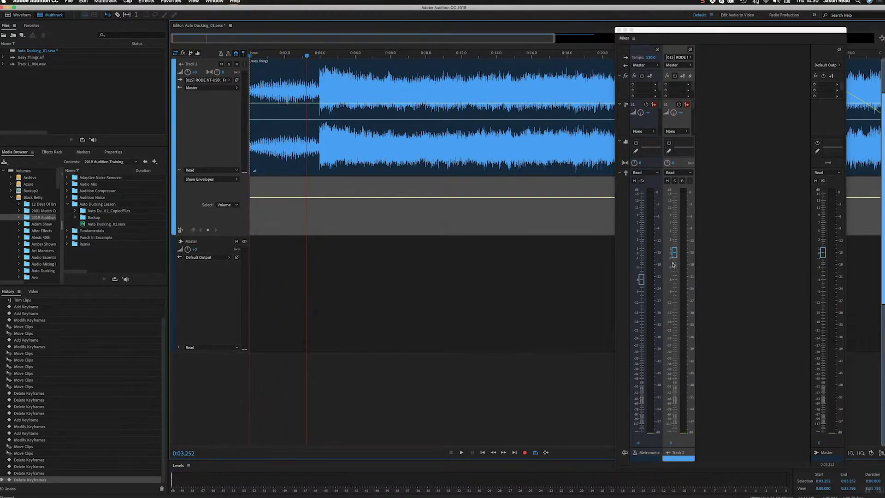
left_click_drag(675, 254, 675, 256)
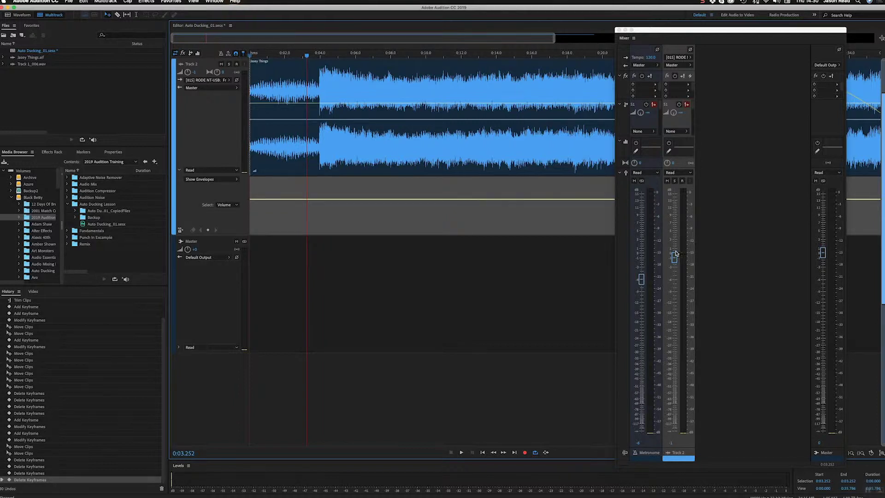
key("Home")
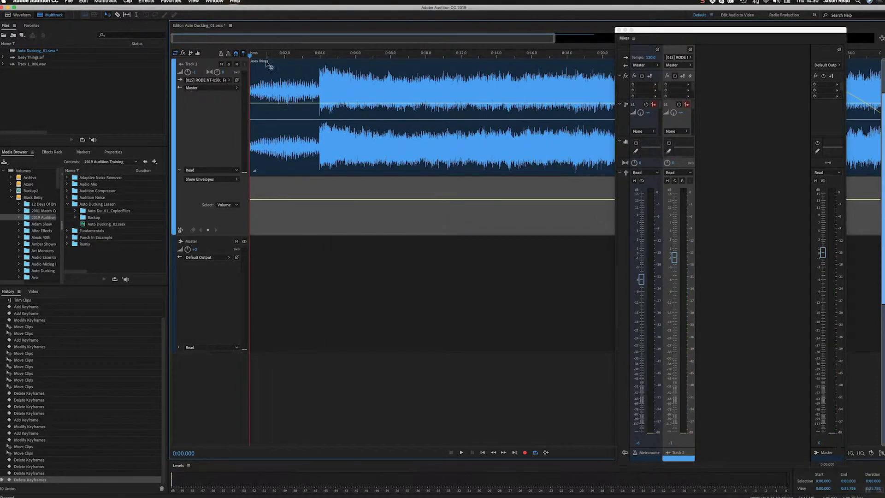
- Set Track 2 to Write mode and record a live pass riding its Mixer fader down and up
left_click(690, 173)
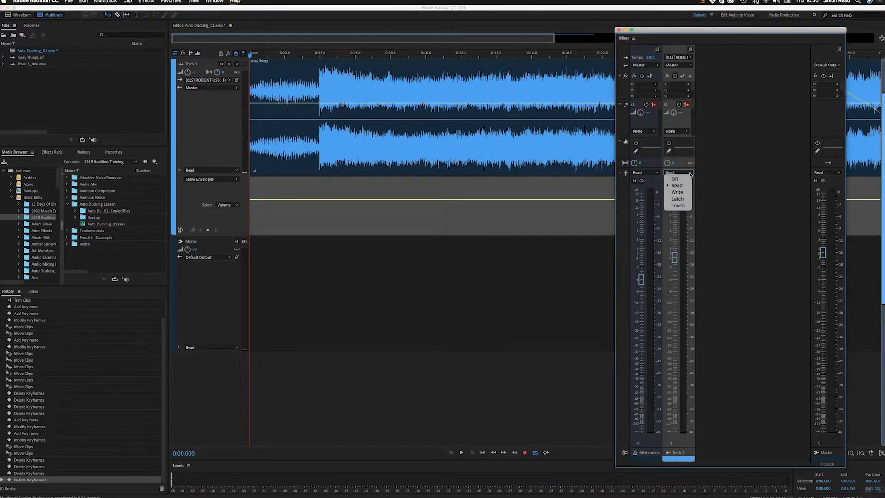
left_click(688, 196)
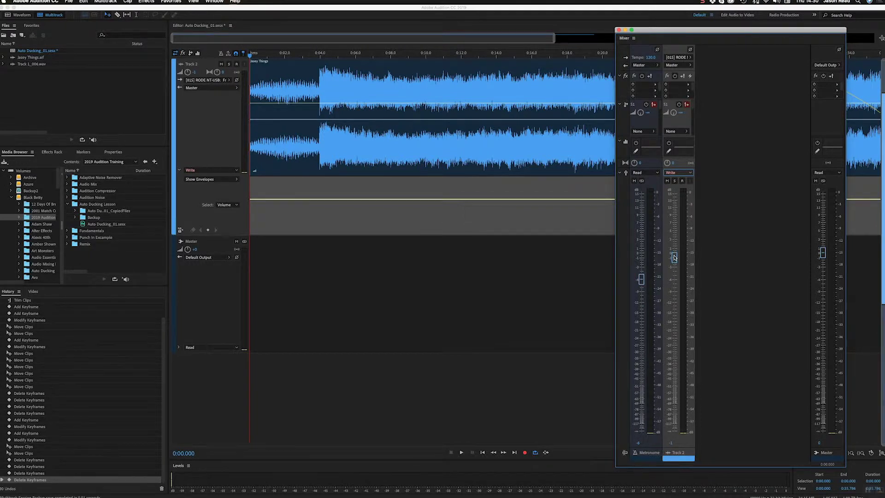
key("space")
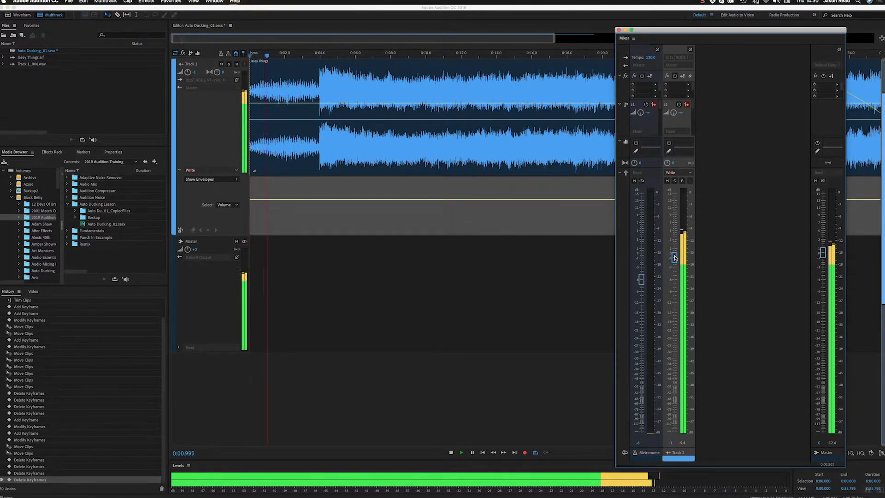
mouse_move(674, 257)
left_mouse_down()
mouse_move(675, 347)
mouse_move(677, 254)
mouse_move(677, 325)
left_mouse_up()
key("space")
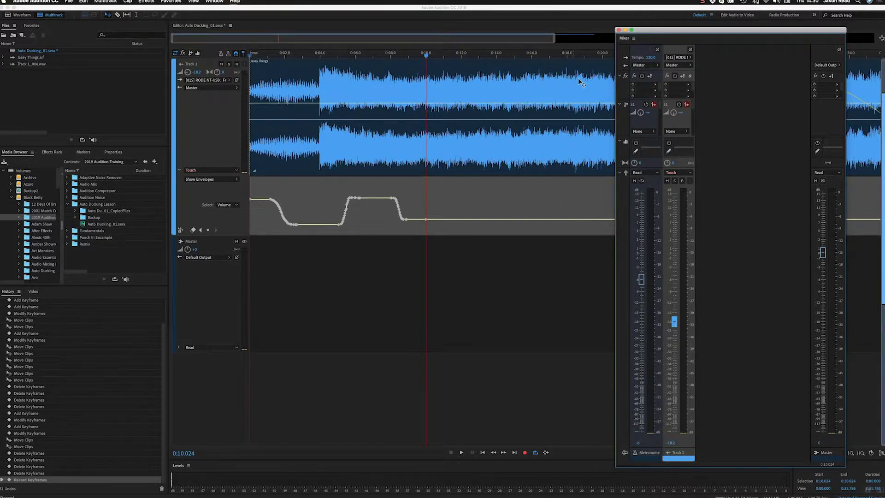
- Move the playhead to about 6.1 seconds, zoom in, and nudge a keyframe on the recorded curve
left_click(368, 56)
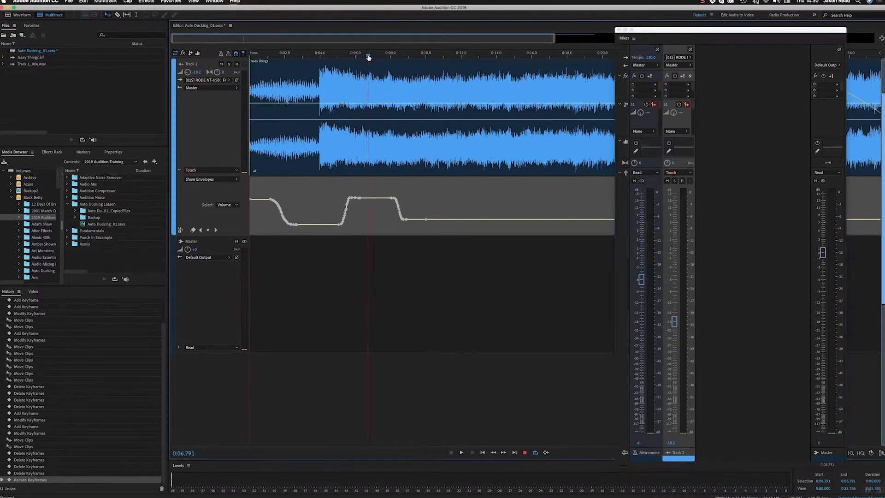
left_click_drag(368, 56, 358, 56)
scroll(364, 57, "up", 5)
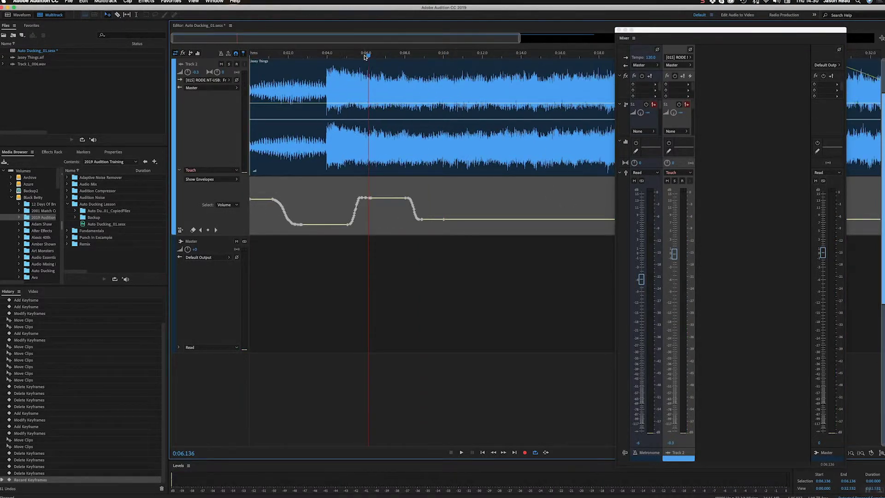
scroll(365, 208, "up", 4)
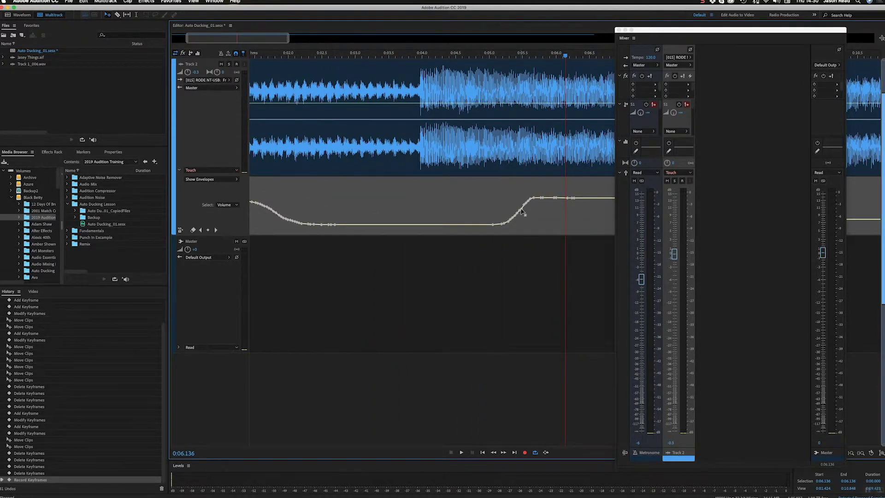
left_click_drag(522, 211, 518, 219)
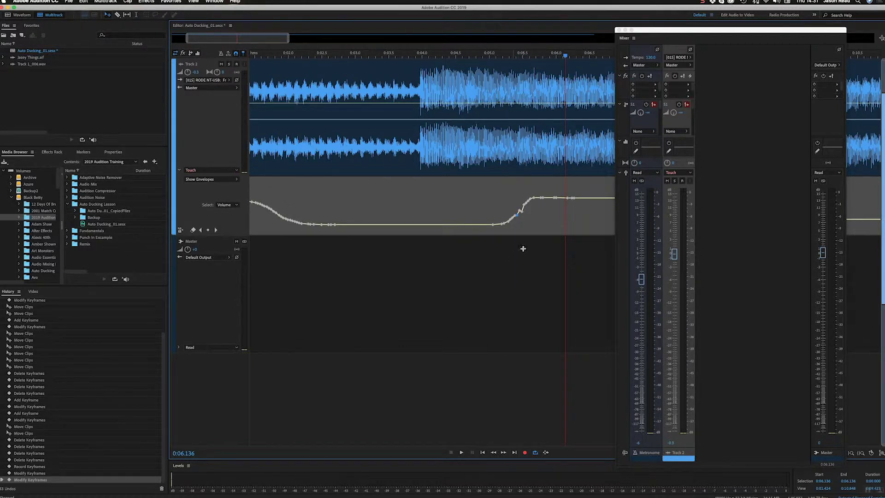
- Undo back to before the recorded automation and put the playhead at the timeline start
key("super+z")
key("super+z")
key("super+z")
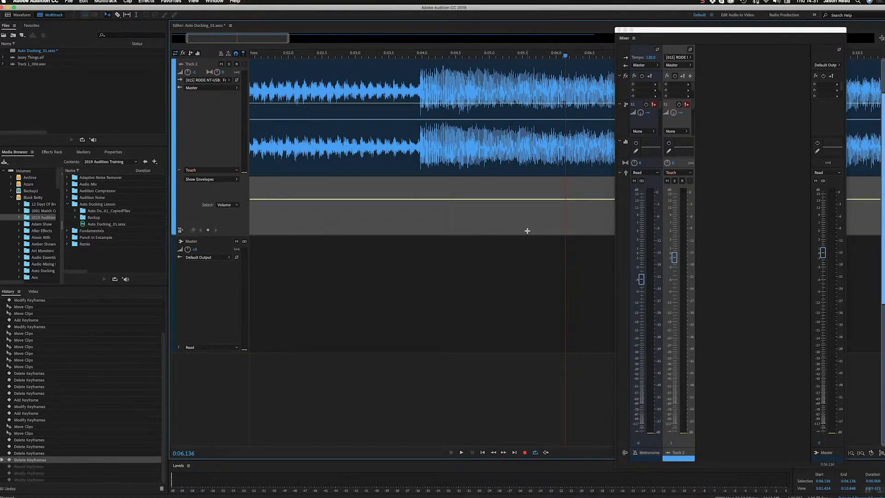
left_click_drag(266, 39, 189, 35)
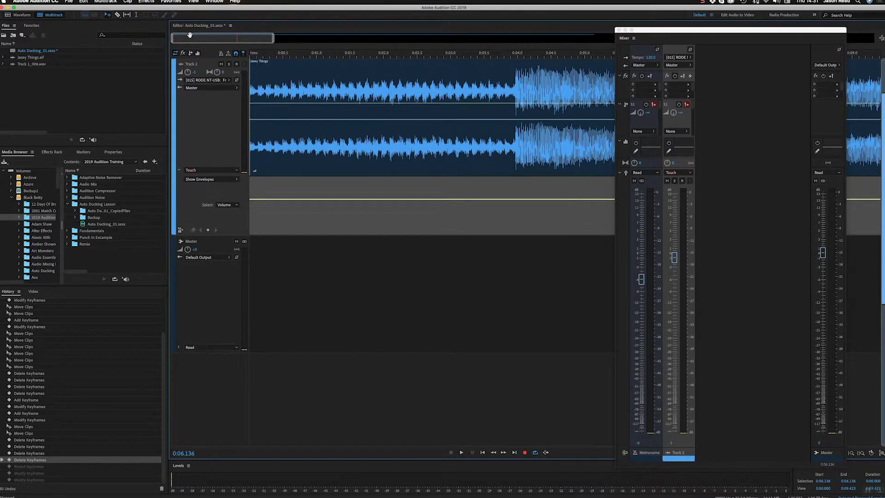
left_click(254, 56)
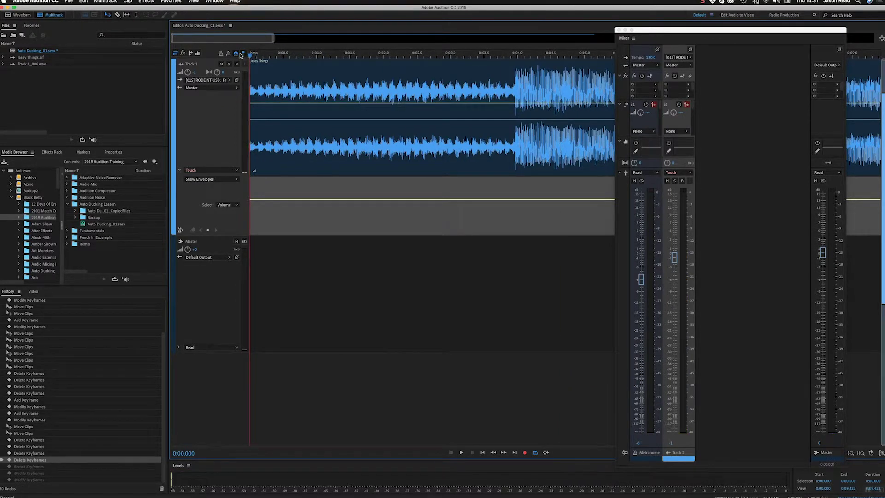
- In Multitrack preferences, set Minimum Time Interval Thinning to 1000 ms and confirm with OK
left_click(67, 2)
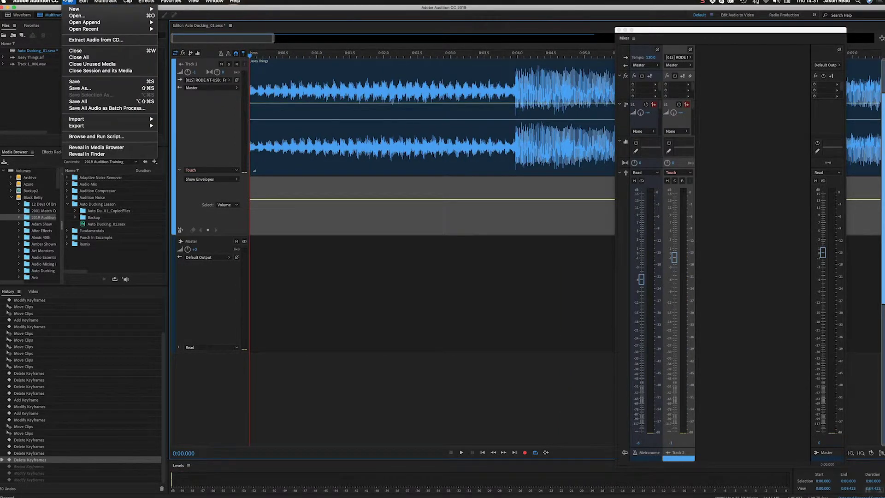
mouse_move(46, 2)
mouse_move(47, 19)
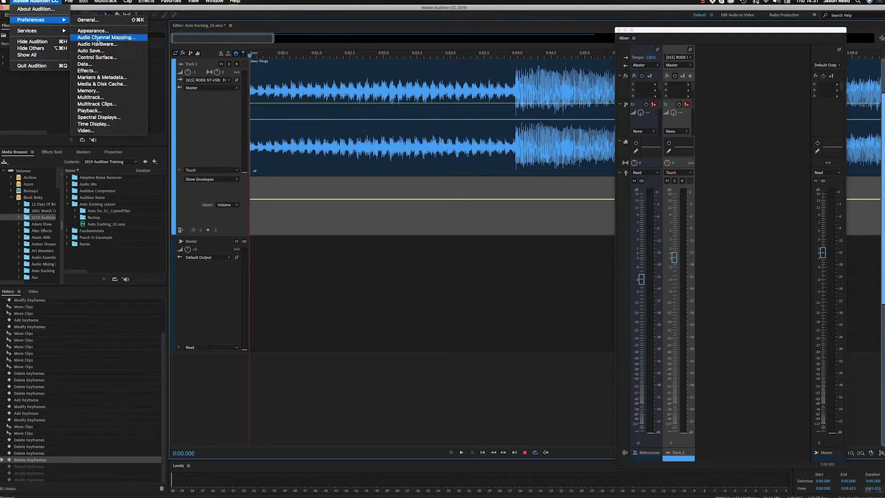
left_click(90, 97)
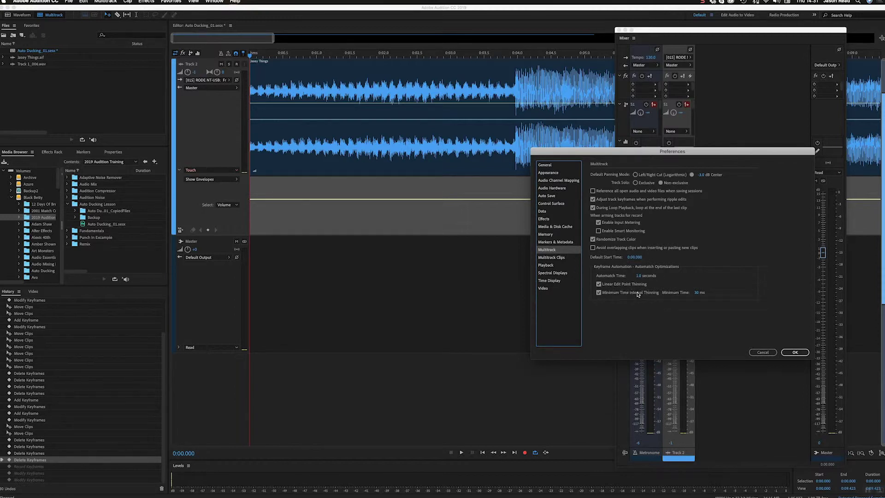
left_click(698, 294)
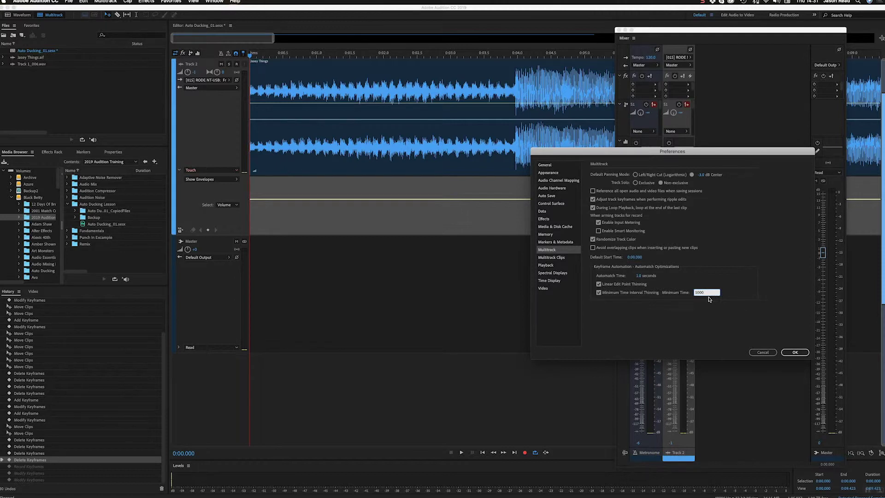
left_click(793, 352)
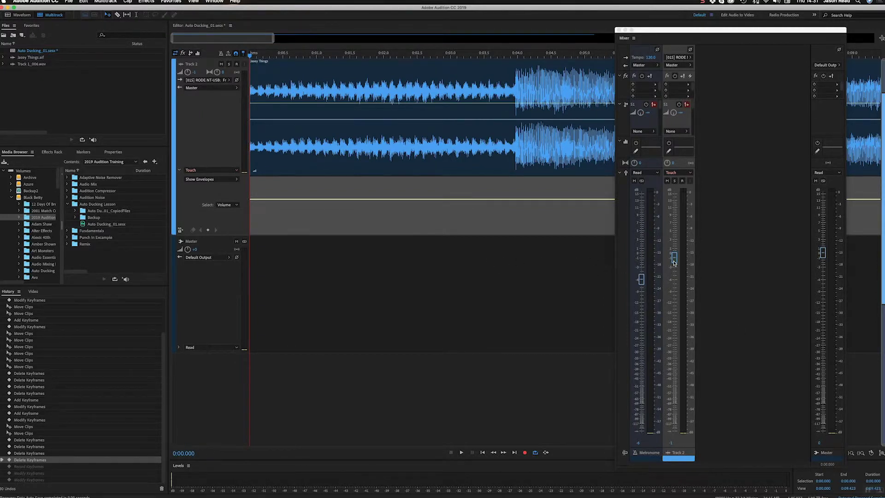
- Record a Touch pass that pulls Track 2's fader down to about -20.8 dB during playback
key("space")
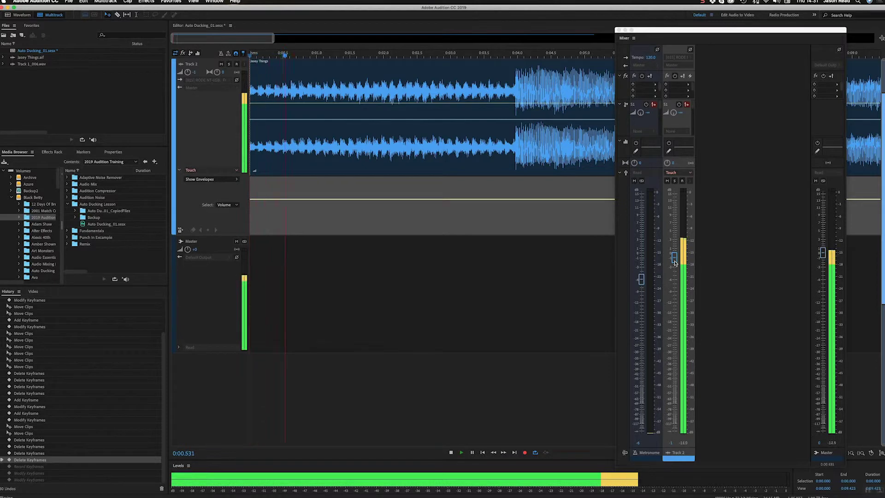
left_click_drag(674, 256, 675, 326)
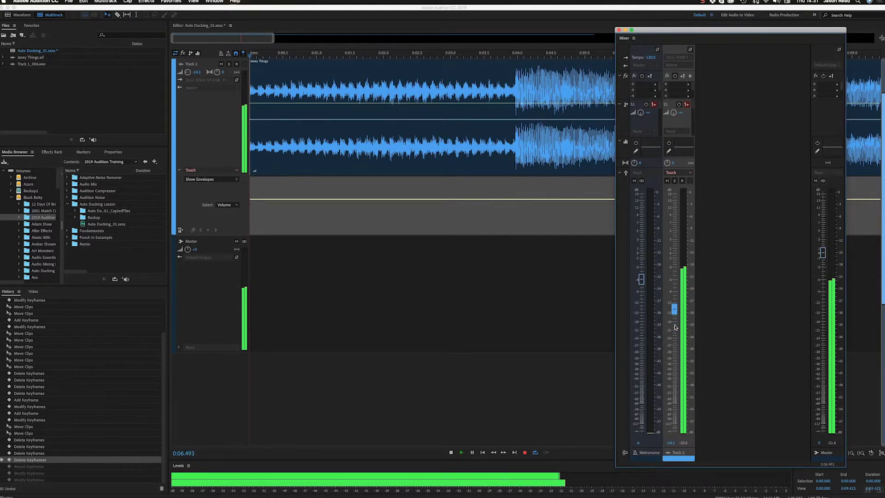
key("space")
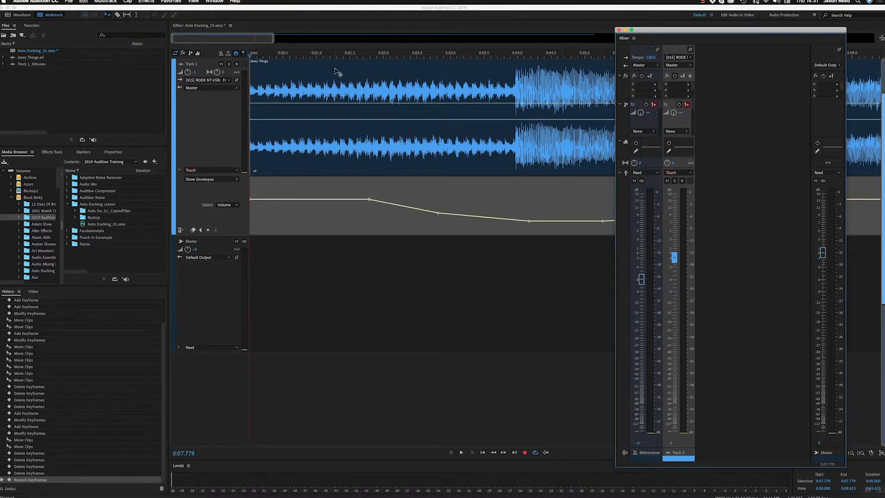
- Zoom the timeline out and shift one recorded volume keyframe slightly earlier
left_click_drag(273, 40, 351, 39)
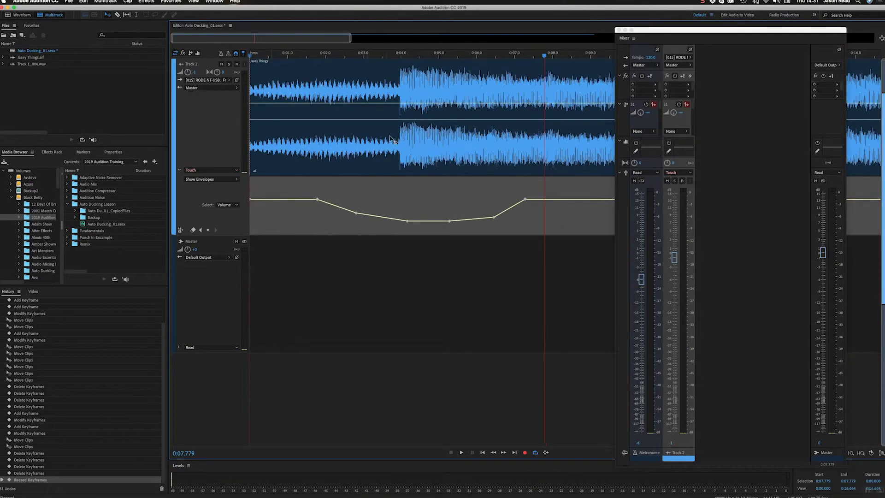
left_click_drag(497, 219, 484, 221)
left_click(450, 221)
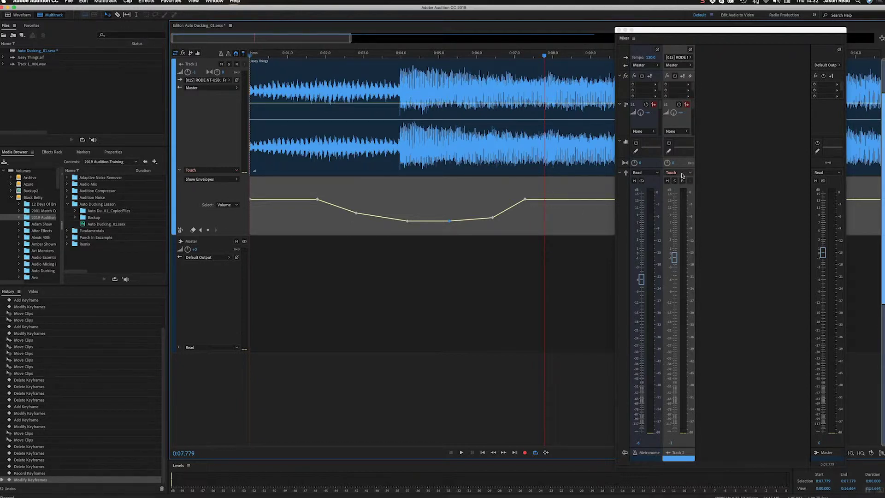
- Record a second Touch dip from 0:07.222, pulling Track 2's fader to about -21.5 dB
left_click_drag(680, 29, 742, 24)
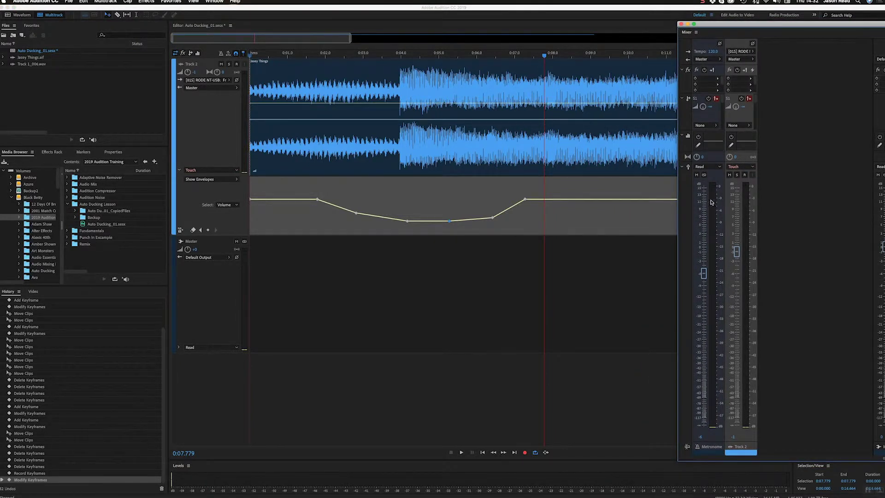
left_click(524, 55)
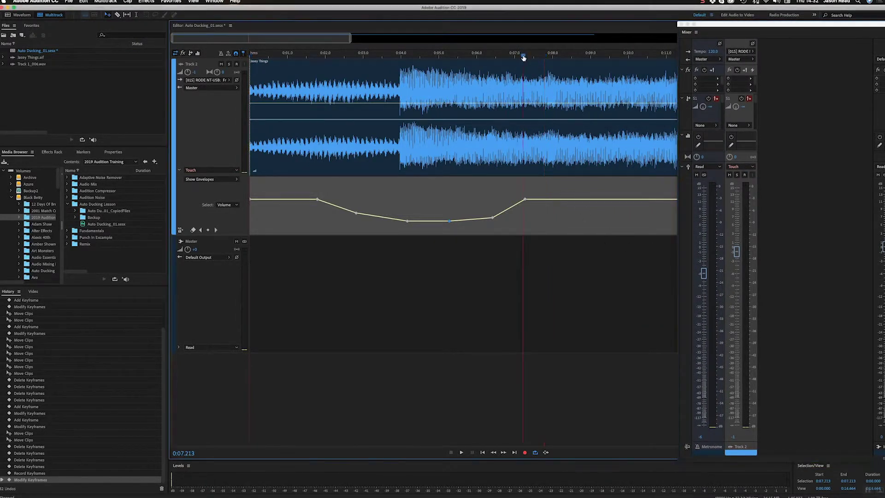
key("space")
key("space")
key("space")
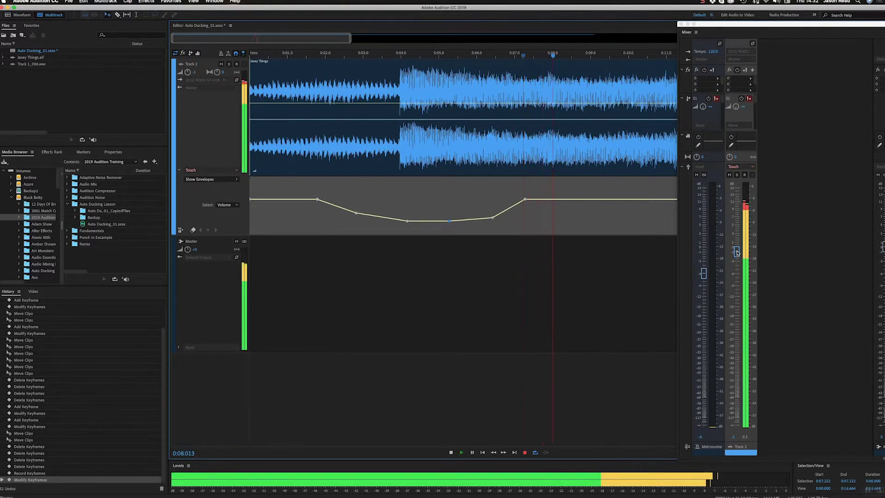
left_click_drag(736, 254, 738, 335)
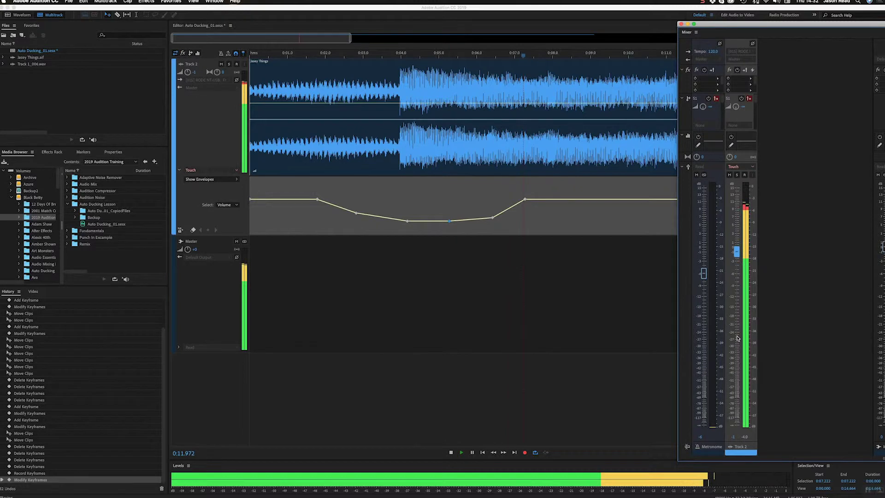
key("space")
scroll(634, 275, "right", 5)
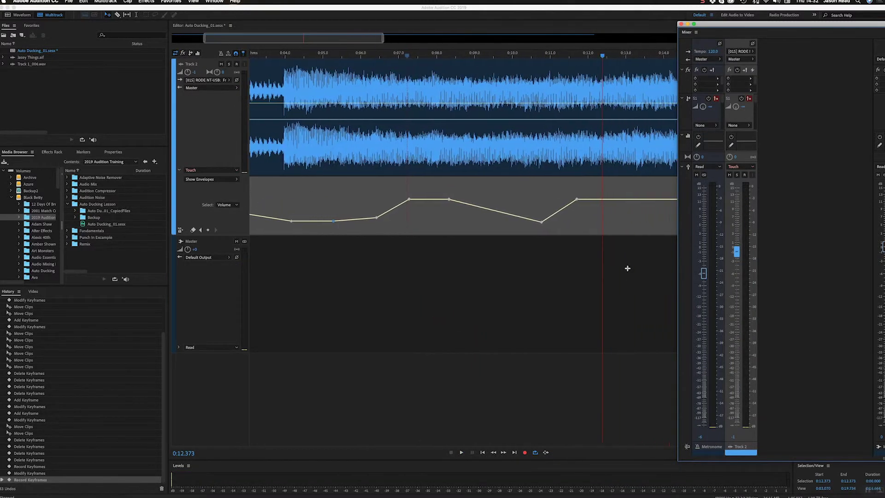
left_click(753, 167)
- Record a Latch pass on Track 2, dropping the fader to -27.2 dB so the level holds afterward
left_click(748, 192)
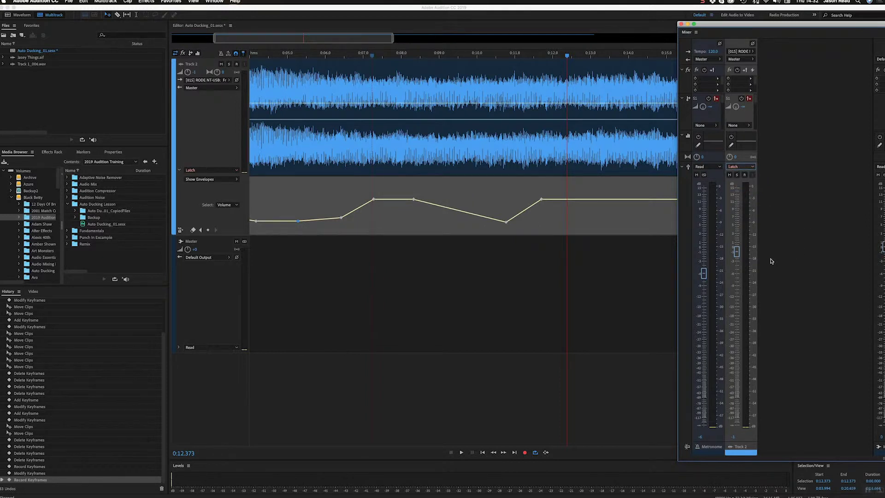
key("space")
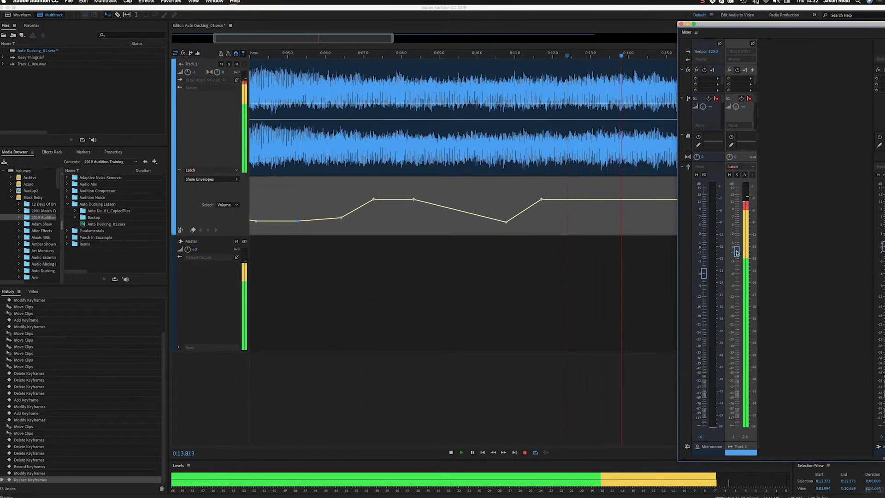
mouse_move(736, 253)
left_mouse_down()
mouse_move(738, 342)
mouse_move(738, 273)
left_mouse_up()
key("space")
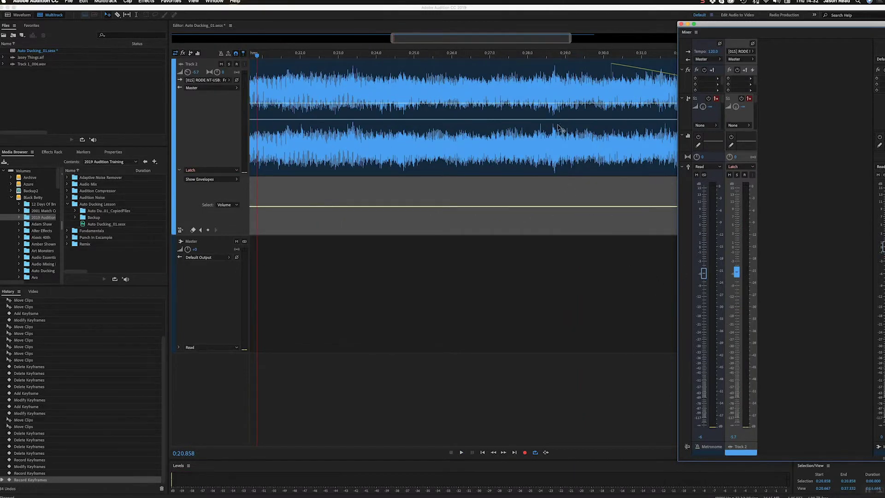
left_click_drag(571, 38, 754, 47)
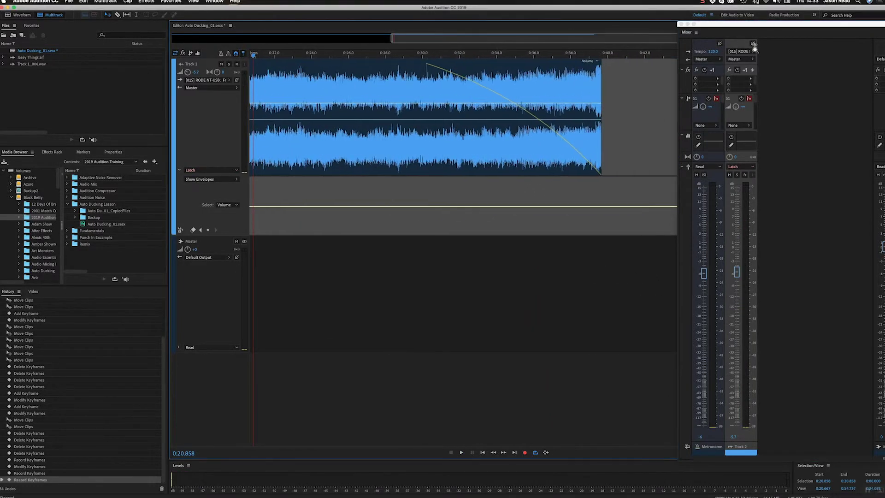
left_click_drag(529, 35, 321, 36)
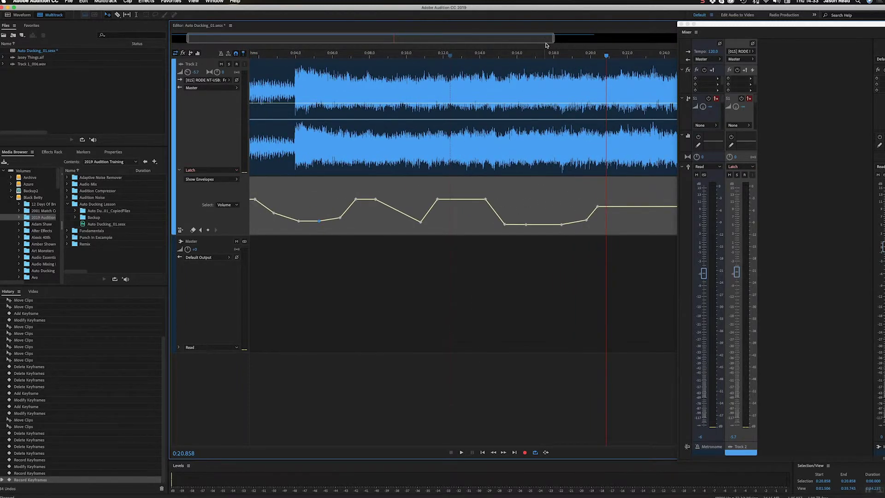
left_click_drag(553, 39, 657, 46)
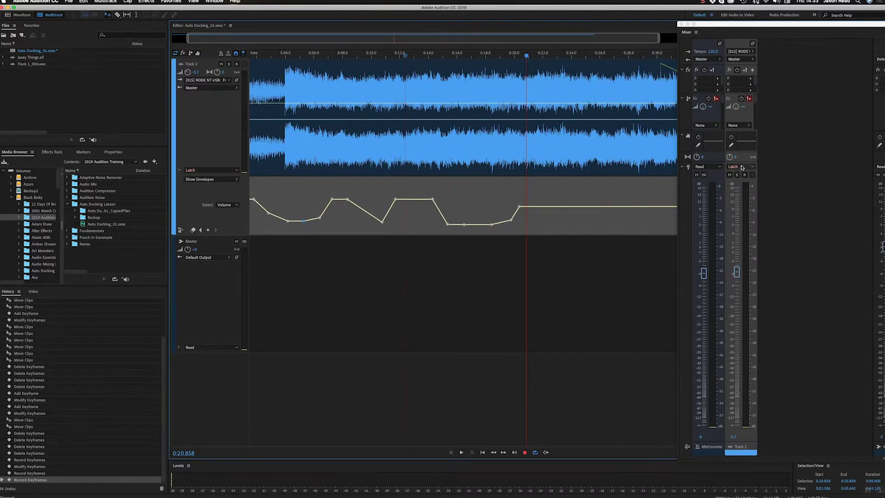
- From 0:22.129, record a brief Touch dip on Track 2 to about -22.5 dB
left_click(545, 59)
left_click(741, 166)
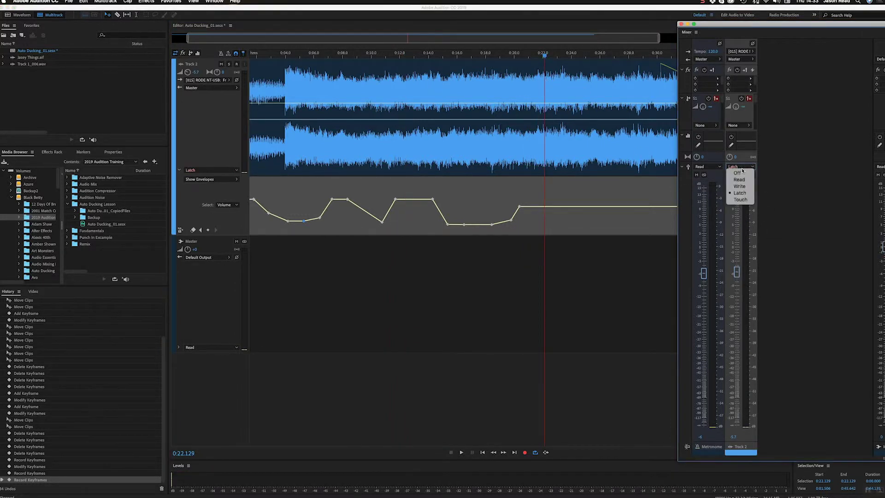
left_click(743, 199)
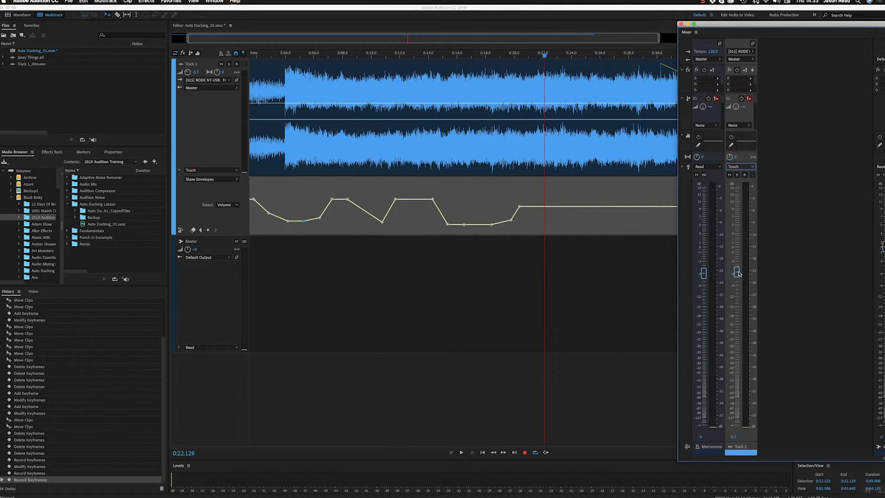
key("space")
mouse_move(739, 272)
left_mouse_down()
mouse_move(737, 329)
mouse_move(770, 316)
left_mouse_up()
key("space")
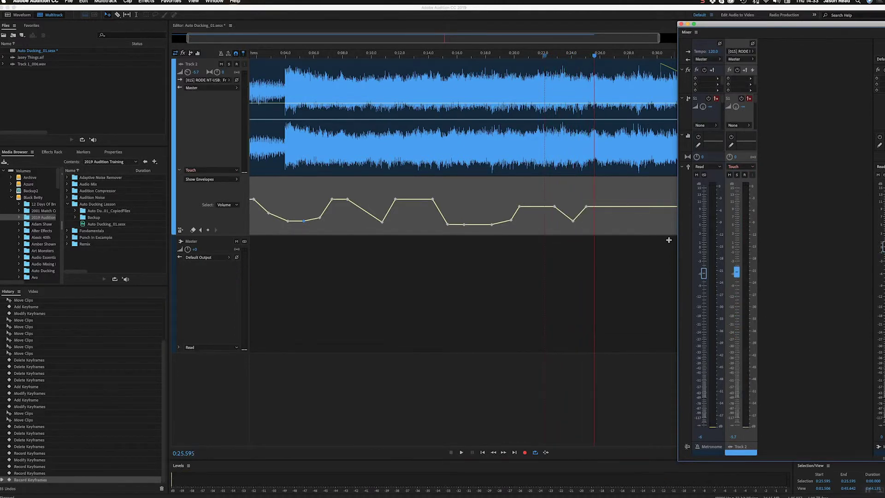
- From 0:26.146, record a Latch pass lowering Track 2 to about -36 dB and leaving it there
left_click(597, 56)
left_click_drag(597, 56, 602, 54)
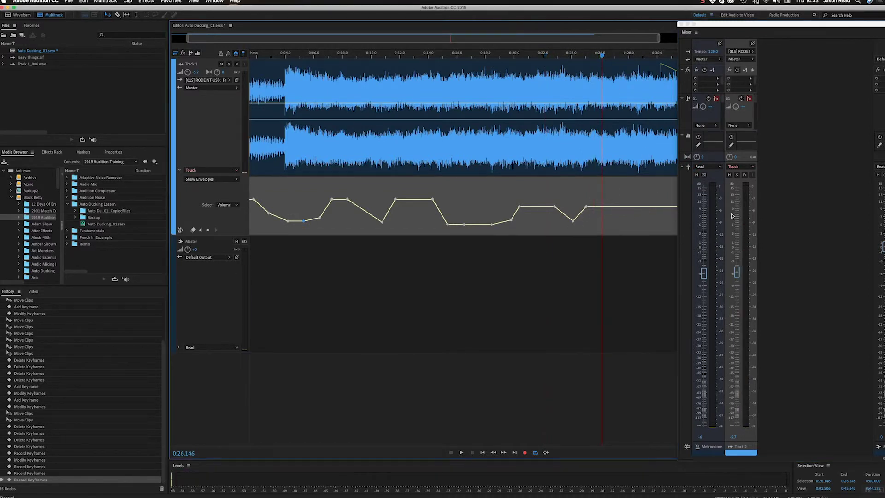
left_click(739, 166)
left_click(740, 192)
key("space")
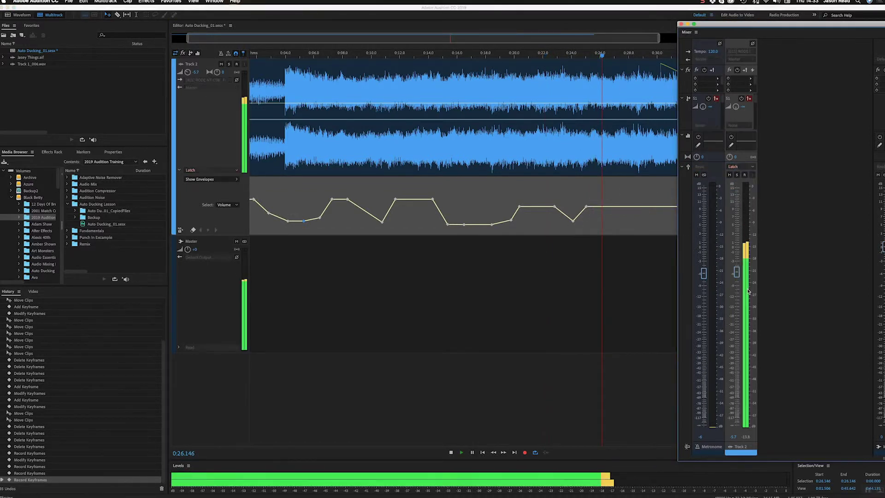
left_click_drag(736, 273, 739, 358)
key("space")
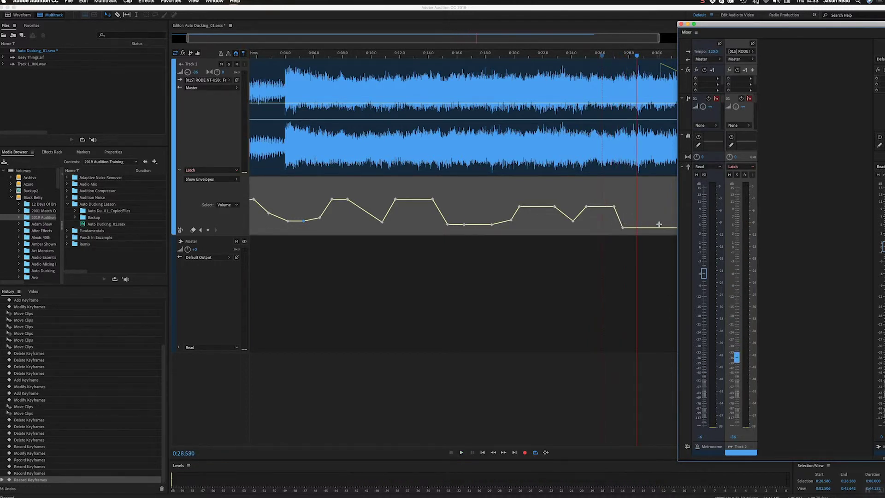